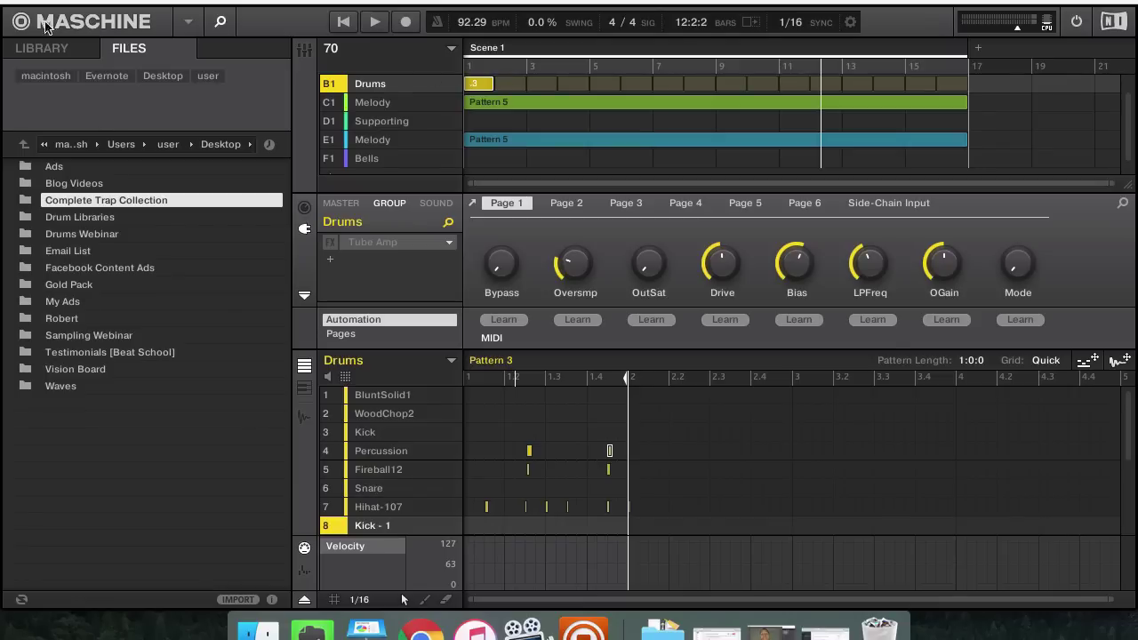
Step: Glance at the sample library, then open My Ads on disk and climb back to the user home folder
left_click(64, 50)
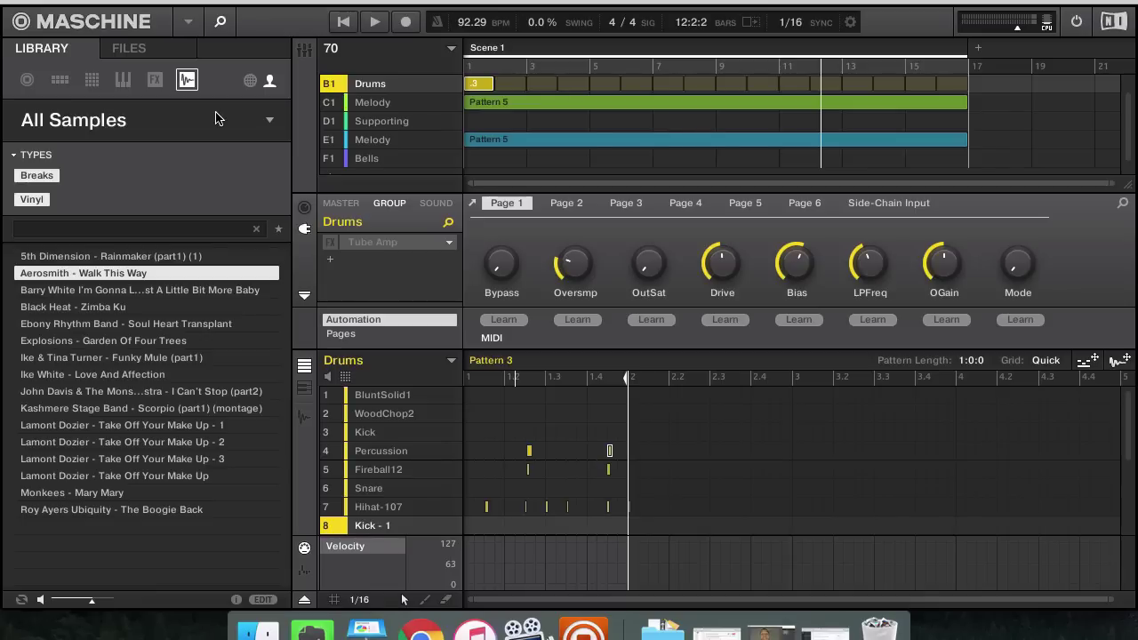
left_click(133, 50)
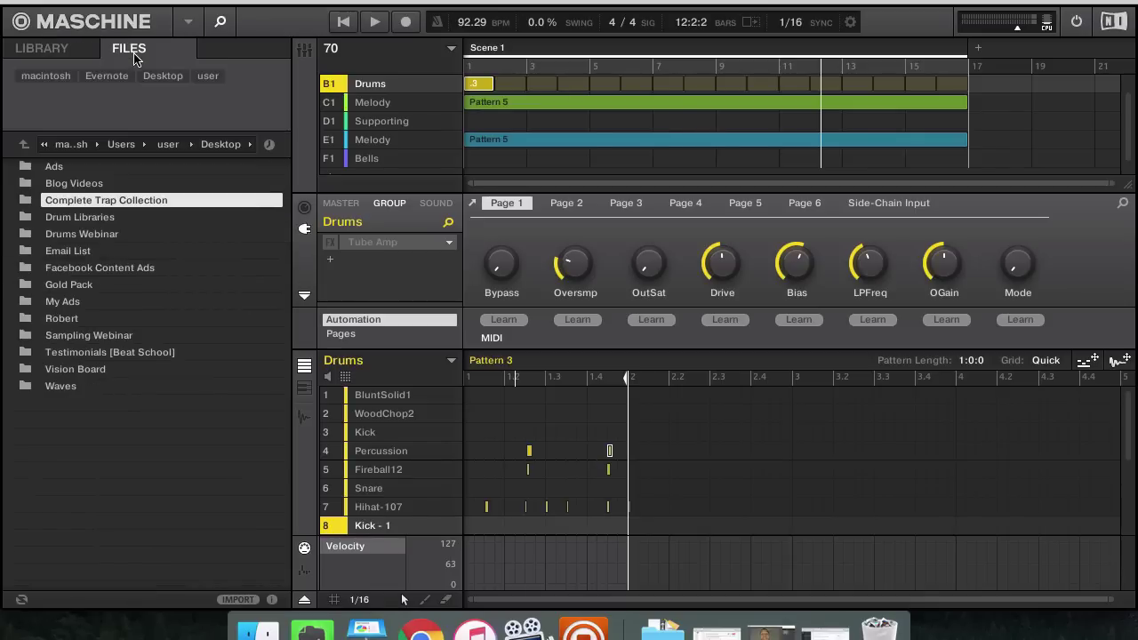
double_click(62, 305)
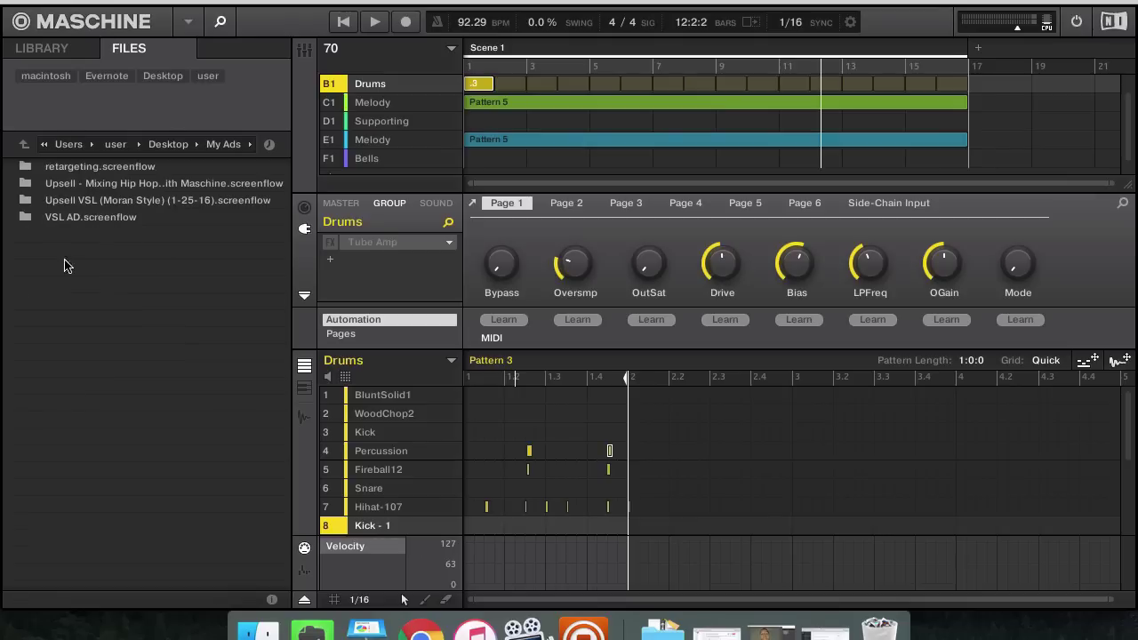
left_click(23, 148)
left_click(23, 148)
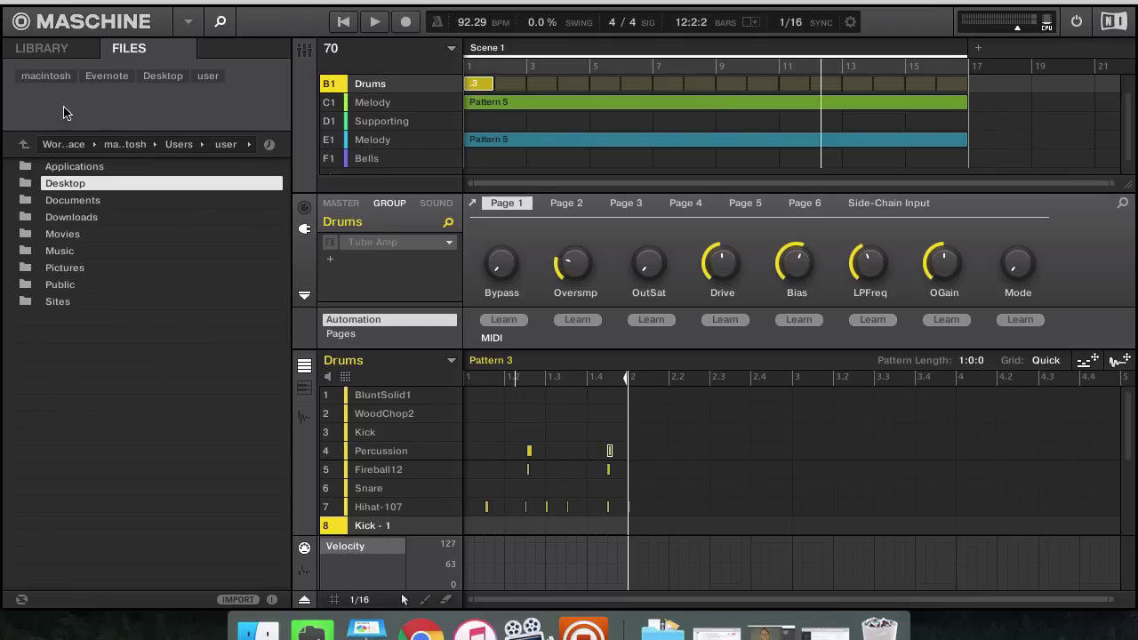
Step: Browse the library's effects and factory effects list, then filter All Samples by the Breaks type
left_click(61, 50)
left_click(129, 49)
left_click(68, 50)
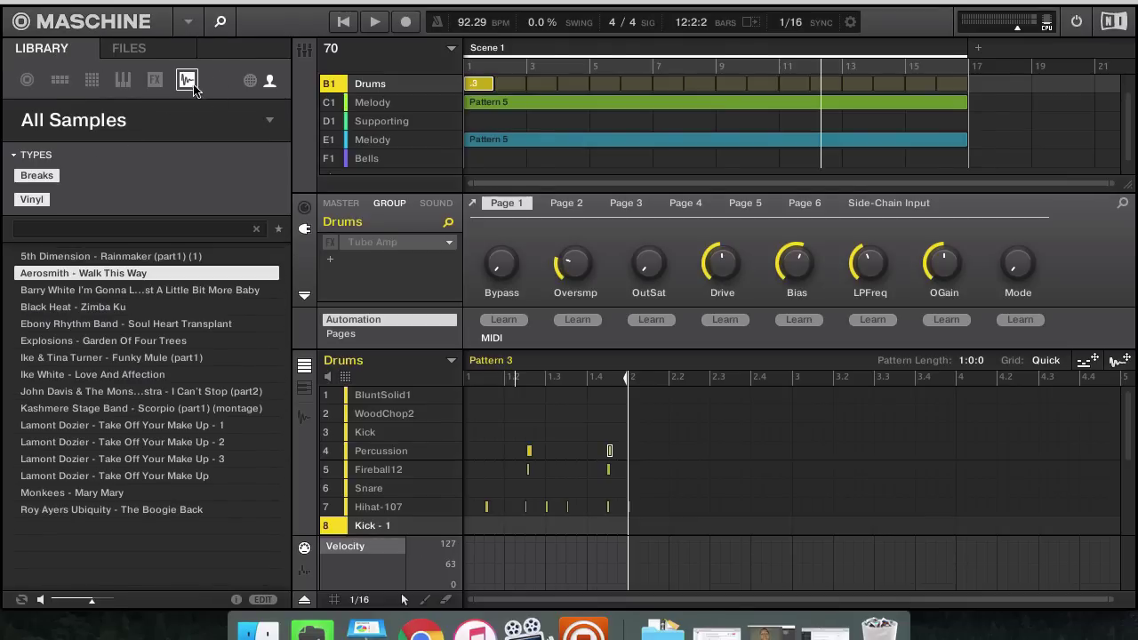
left_click(158, 82)
left_click(252, 84)
left_click(255, 84)
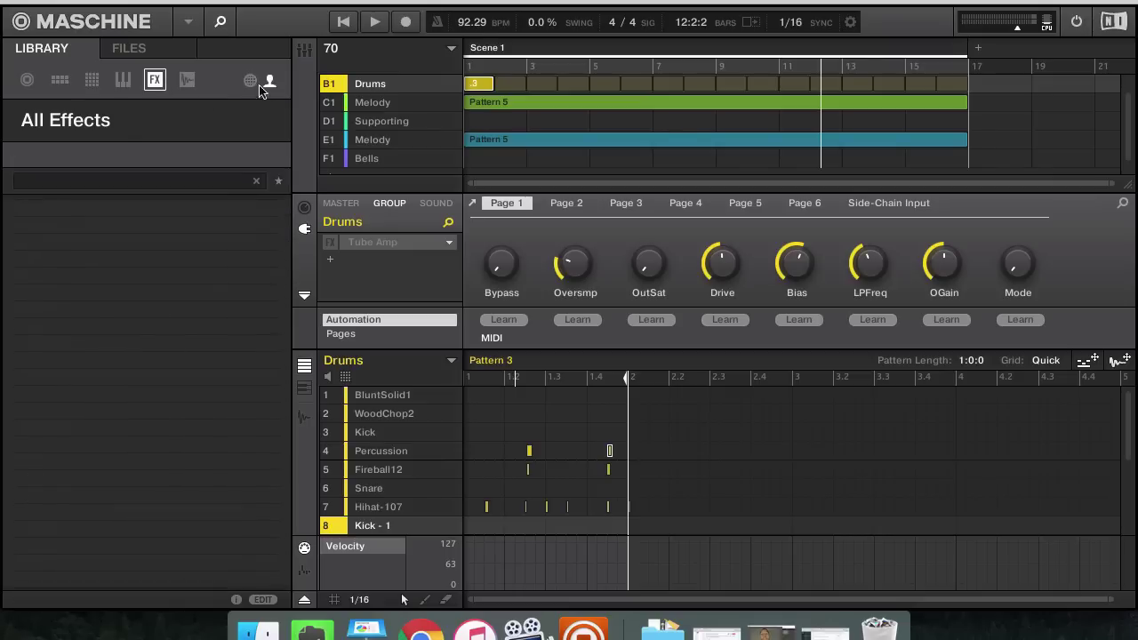
left_click(187, 80)
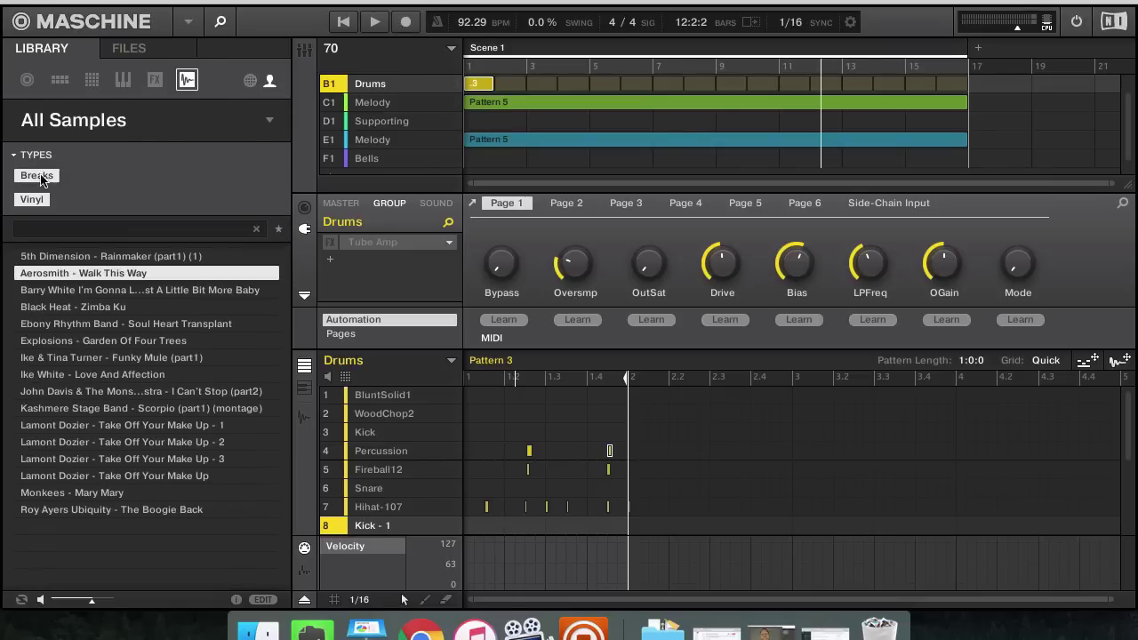
left_click(37, 176)
Step: In the disk browser, open Desktop > Complete Trap Collection and select the 808's folder
left_click(148, 49)
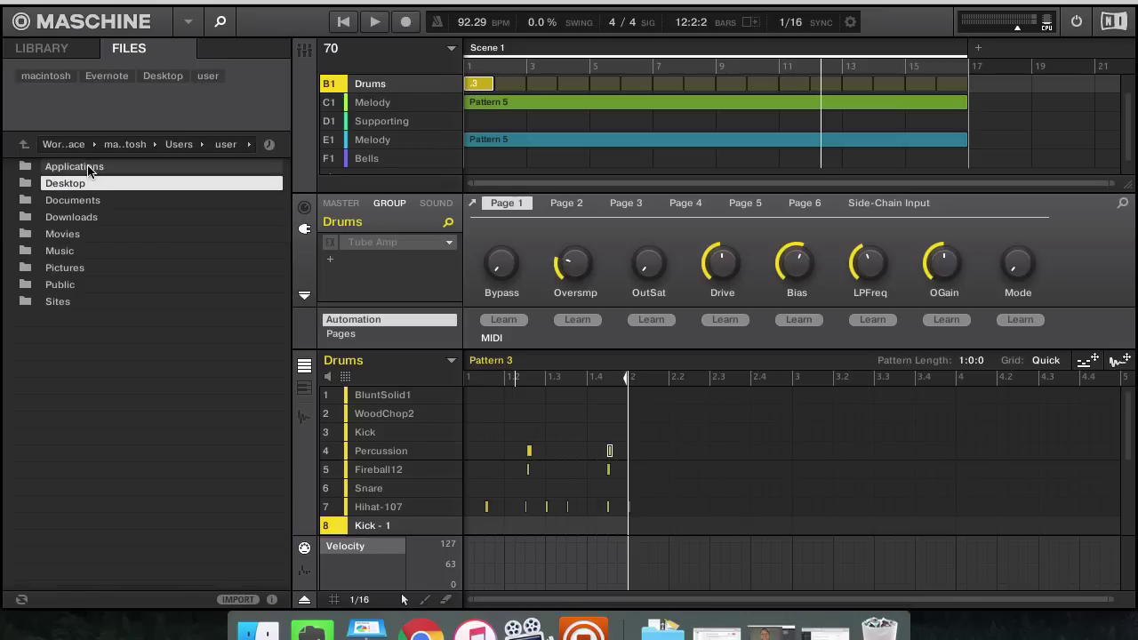
double_click(67, 185)
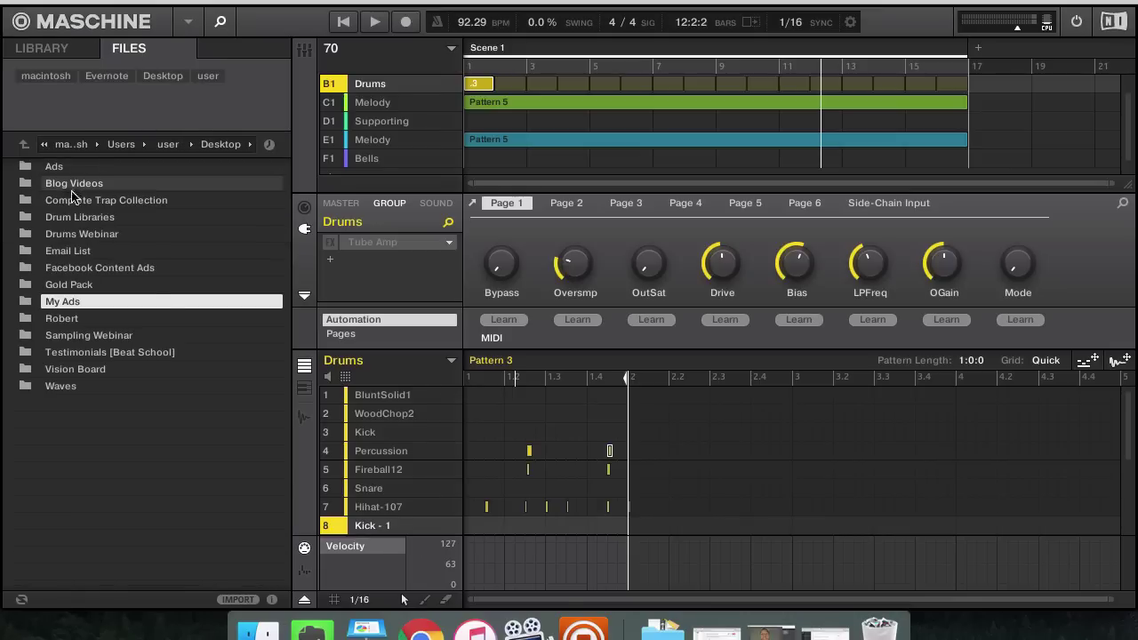
left_click(148, 204)
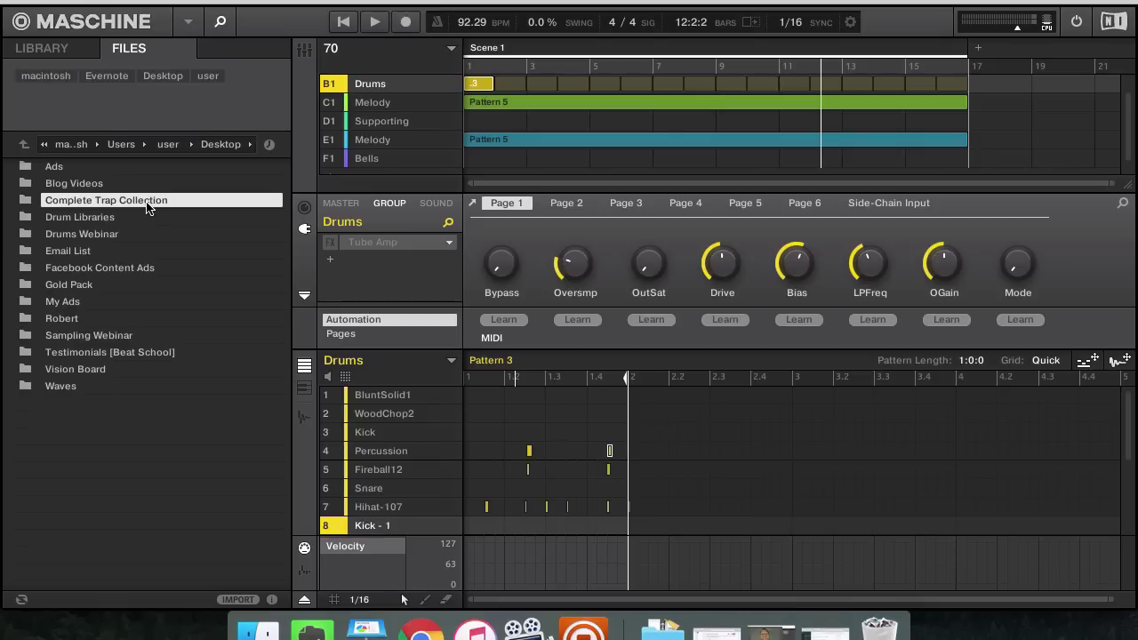
double_click(148, 203)
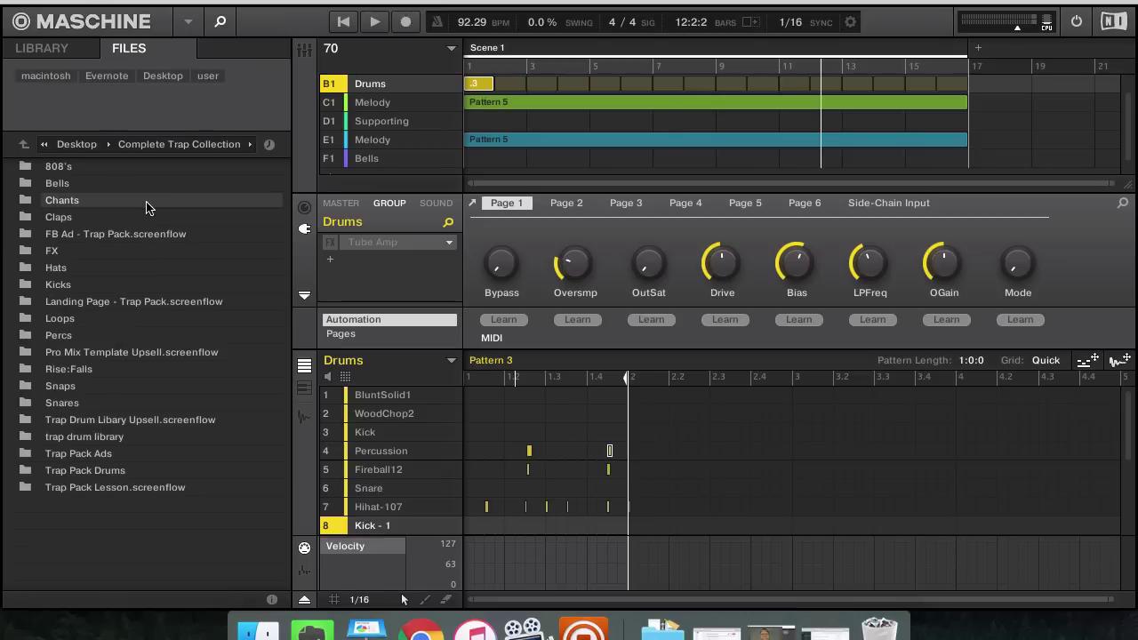
left_click(77, 172)
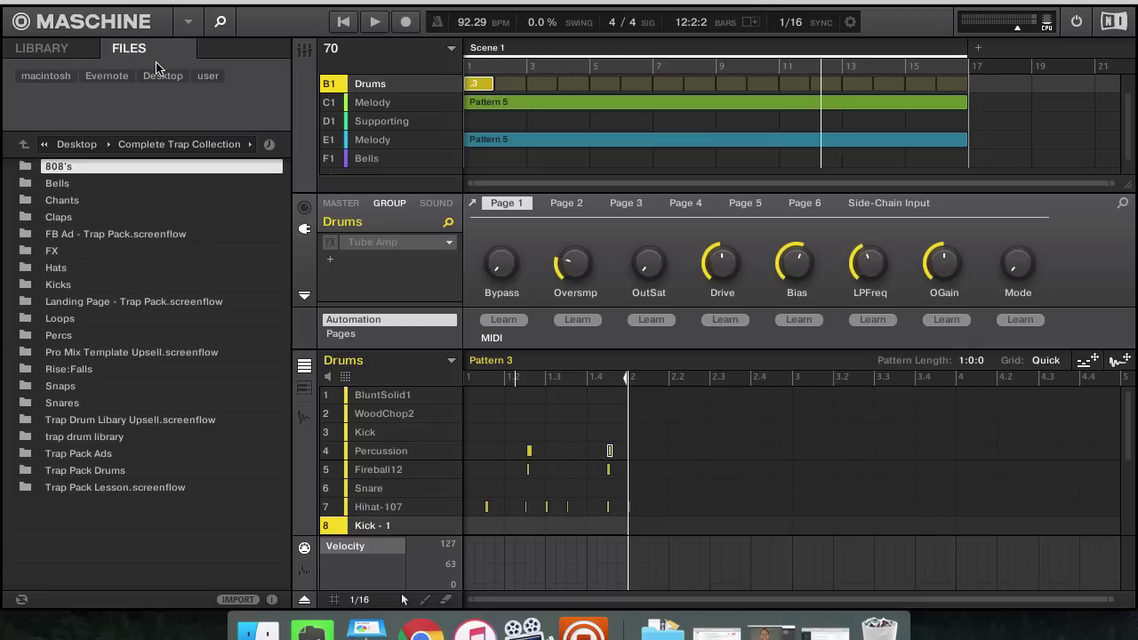
Step: Return to Complete Trap Collection via the home folder and open 808's to see its wav files
left_click(24, 144)
left_click(24, 144)
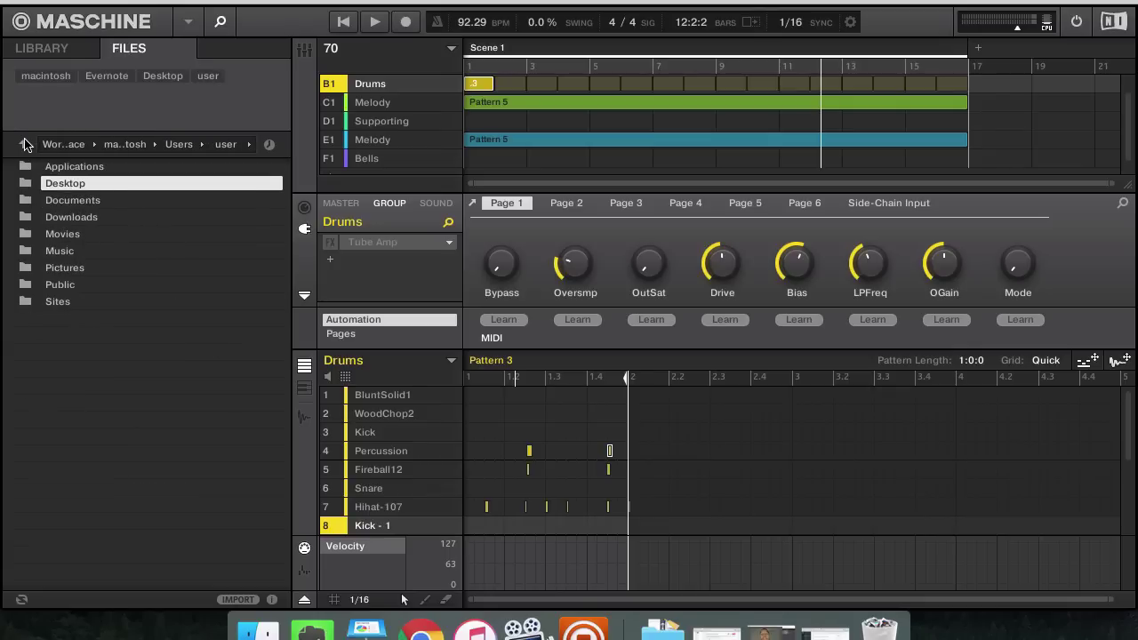
double_click(71, 185)
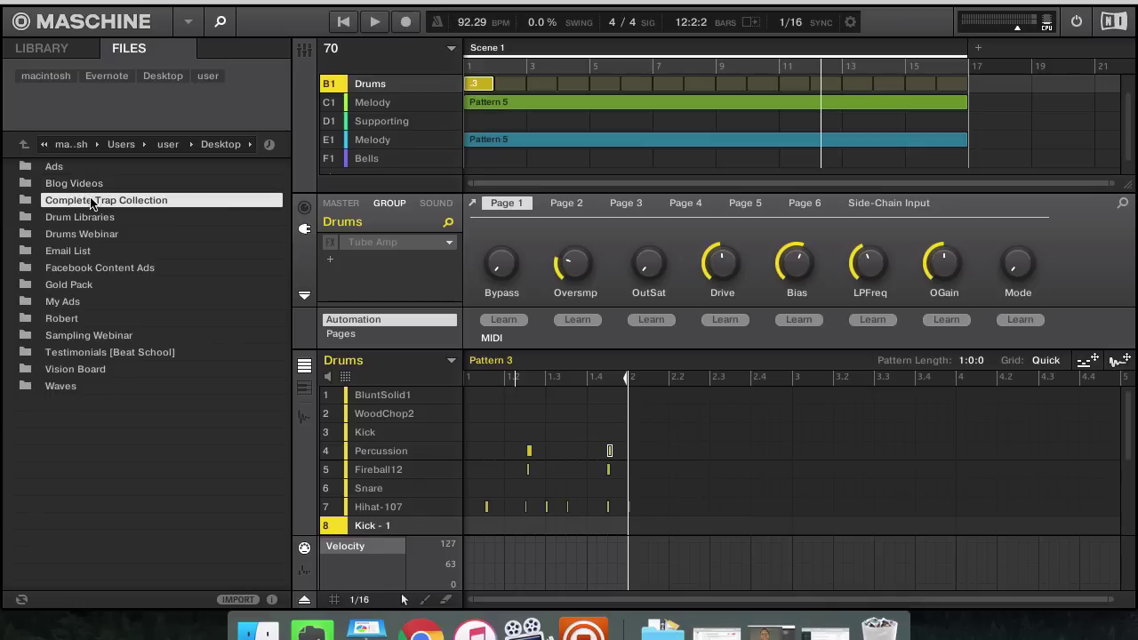
double_click(91, 202)
left_click(24, 144)
double_click(77, 203)
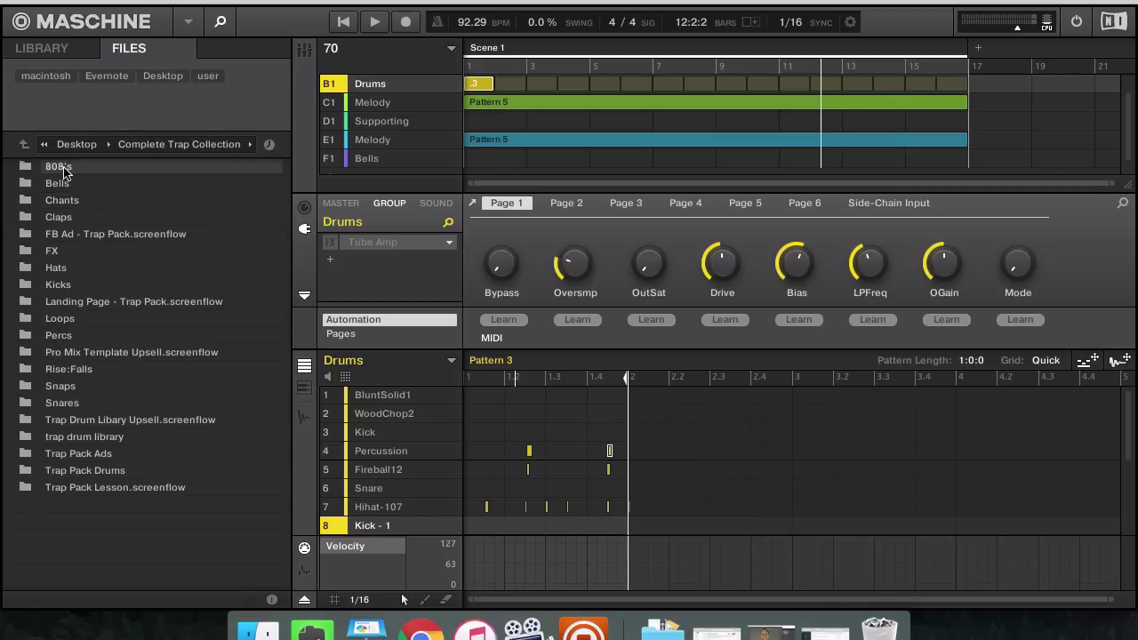
left_click(63, 169)
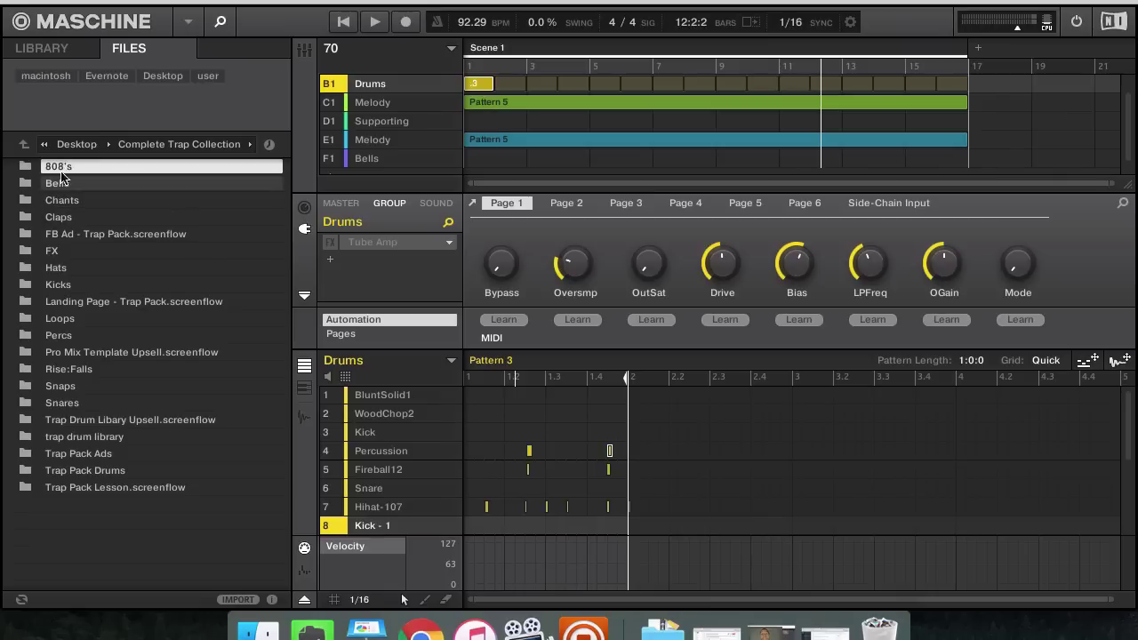
double_click(60, 170)
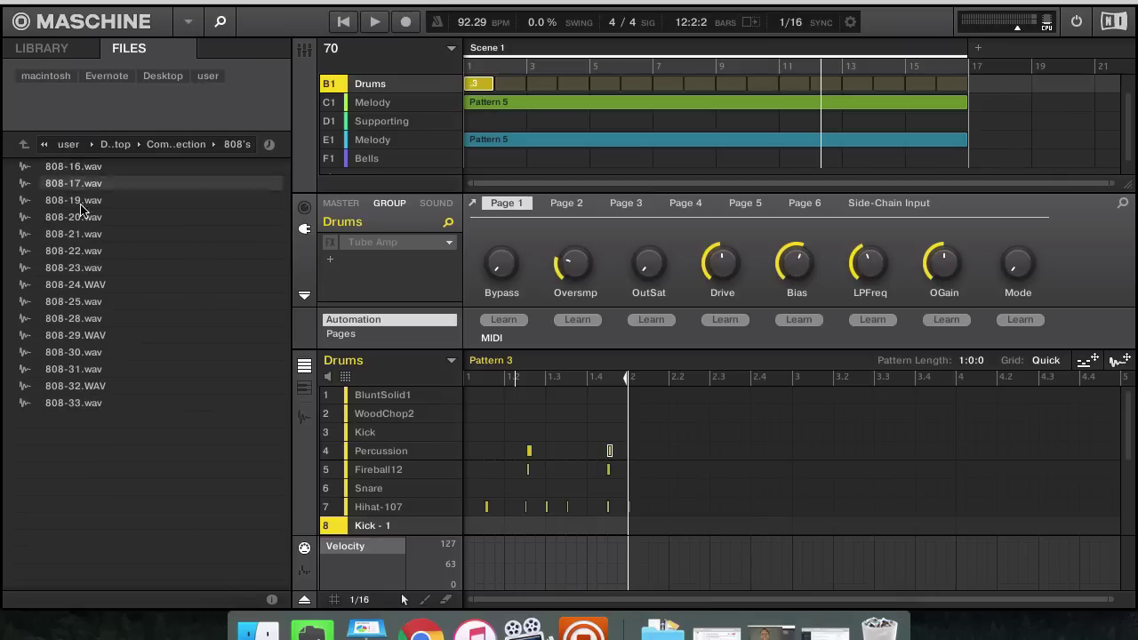
Step: Start importing the 808's folder and tag its samples with the Drums type
left_click(24, 145)
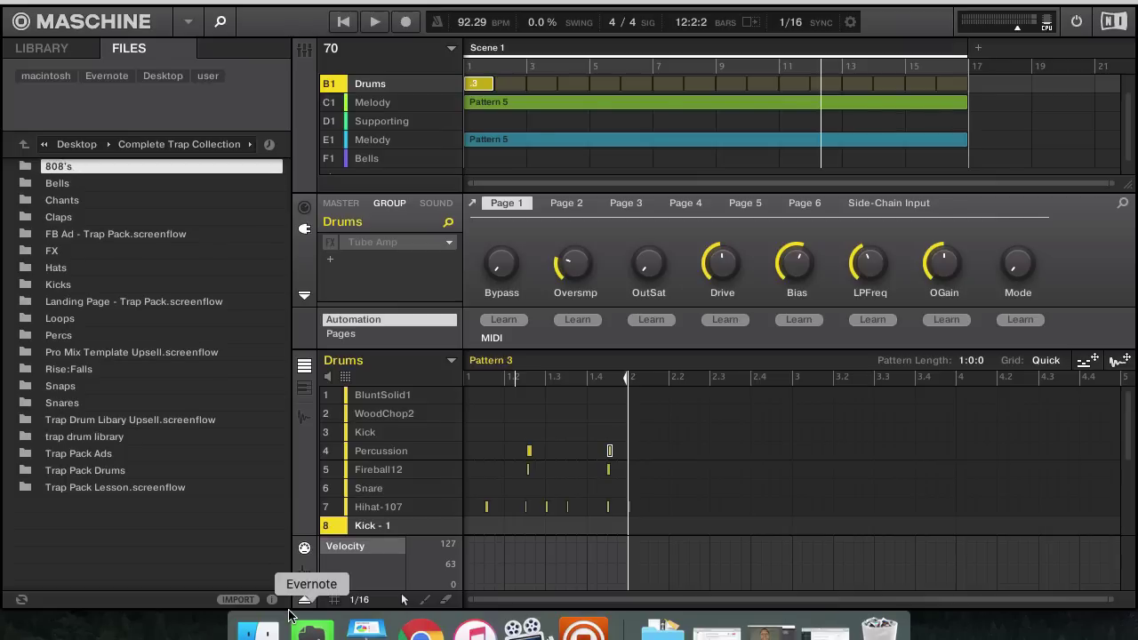
left_click(237, 600)
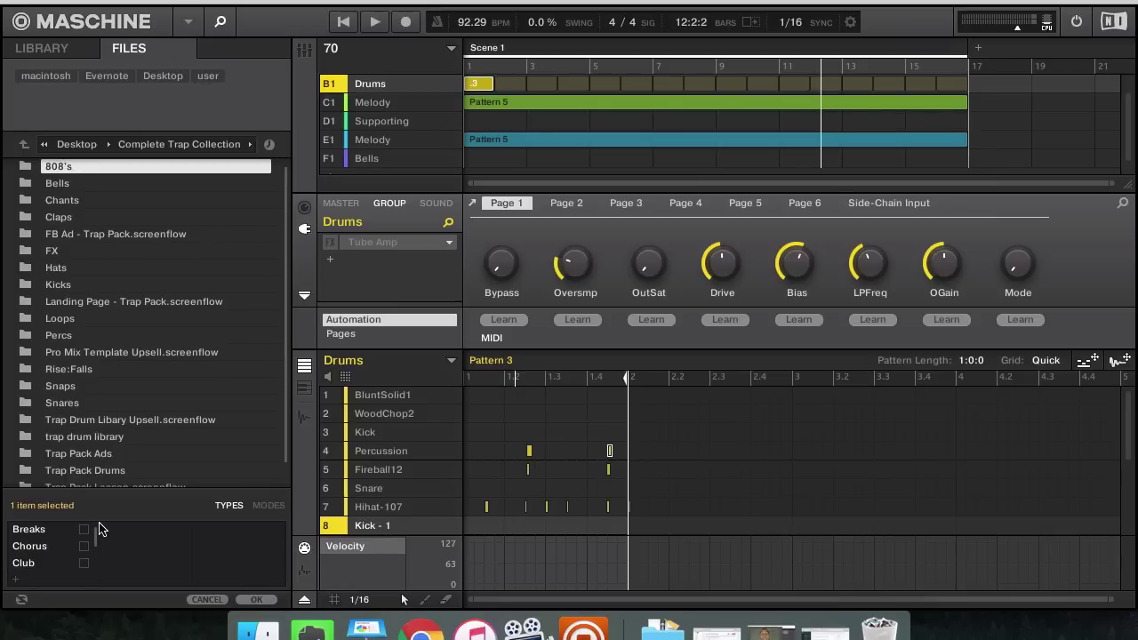
scroll(82, 549, "up", 2)
scroll(83, 548, "down", 4)
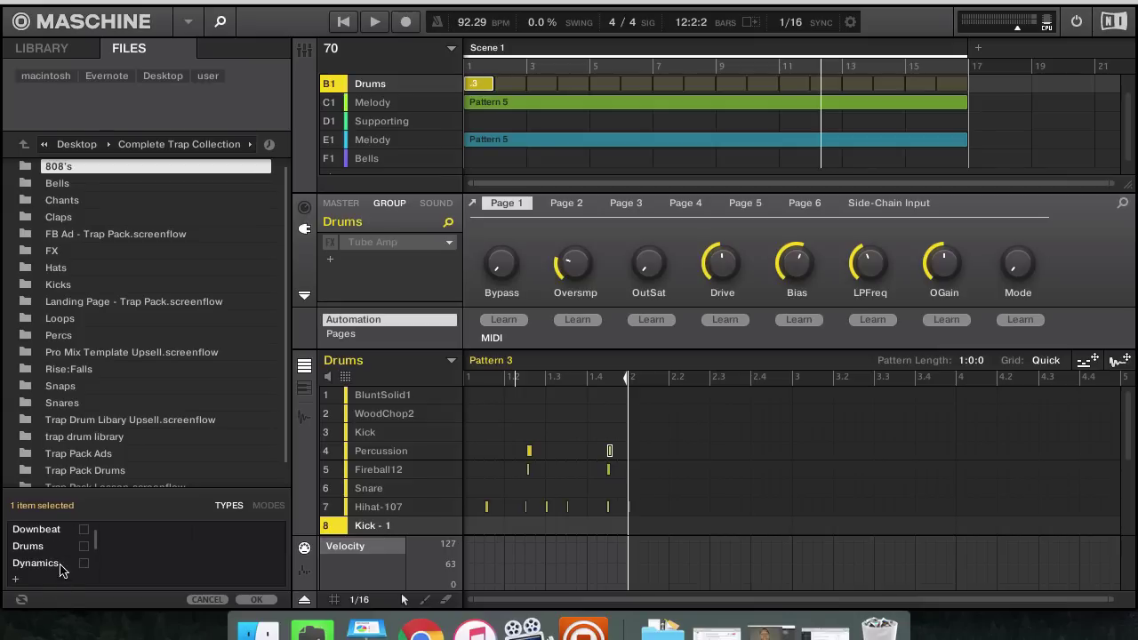
scroll(62, 556, "down", 3)
scroll(62, 556, "up", 2)
scroll(62, 555, "up", 1)
left_click(84, 546)
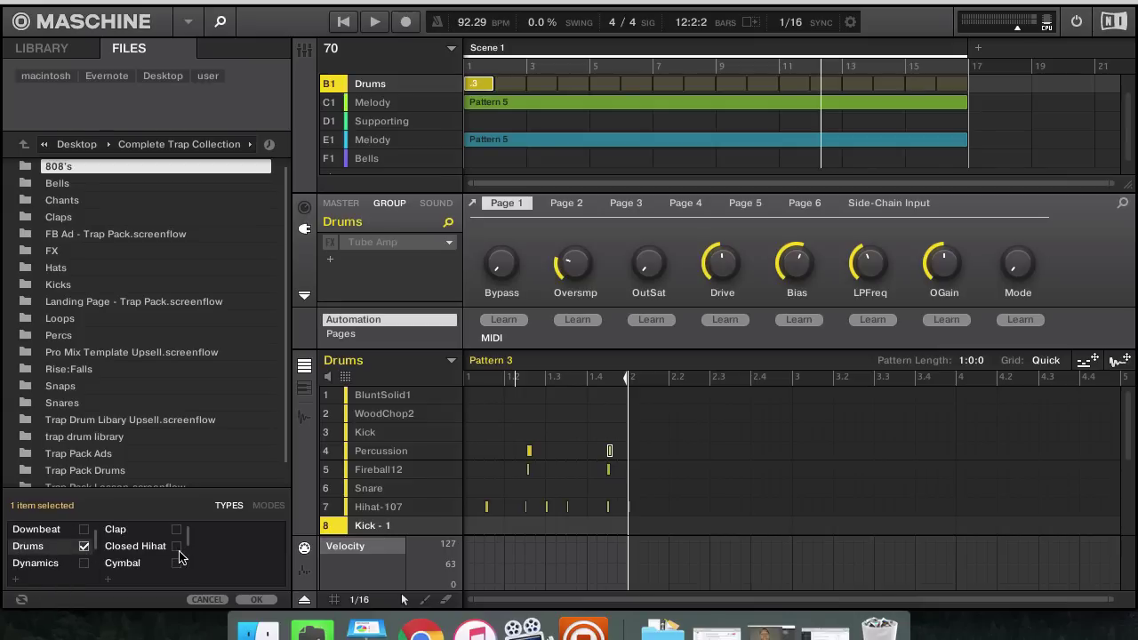
Step: Add a new custom 808 type tag, accept the tags and run the import
scroll(178, 555, "down", 1)
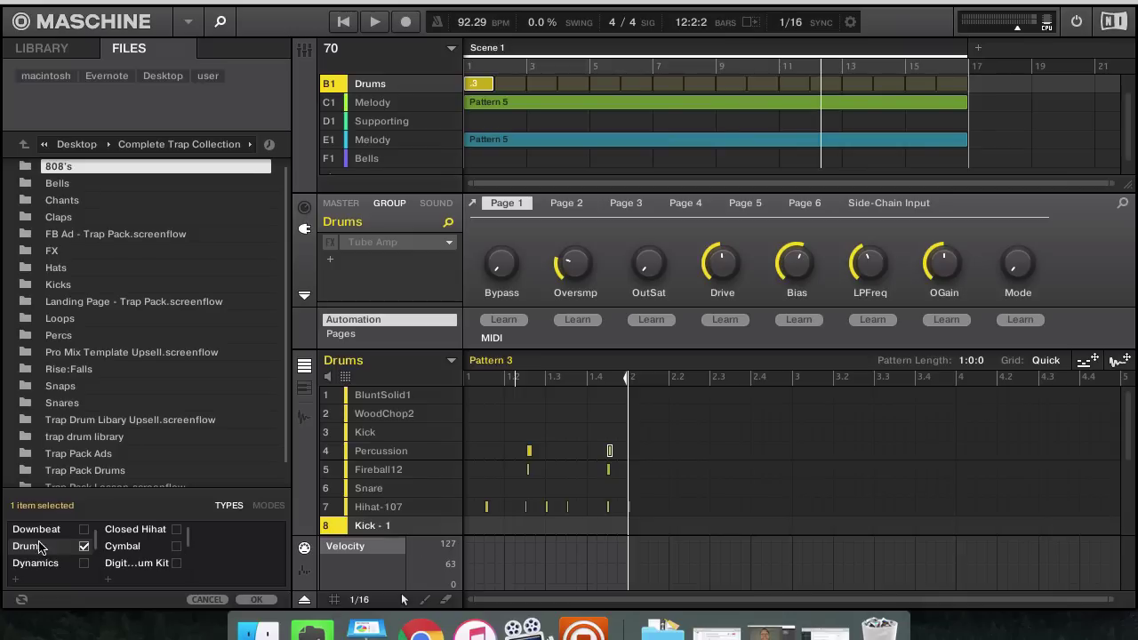
scroll(181, 545, "up", 1)
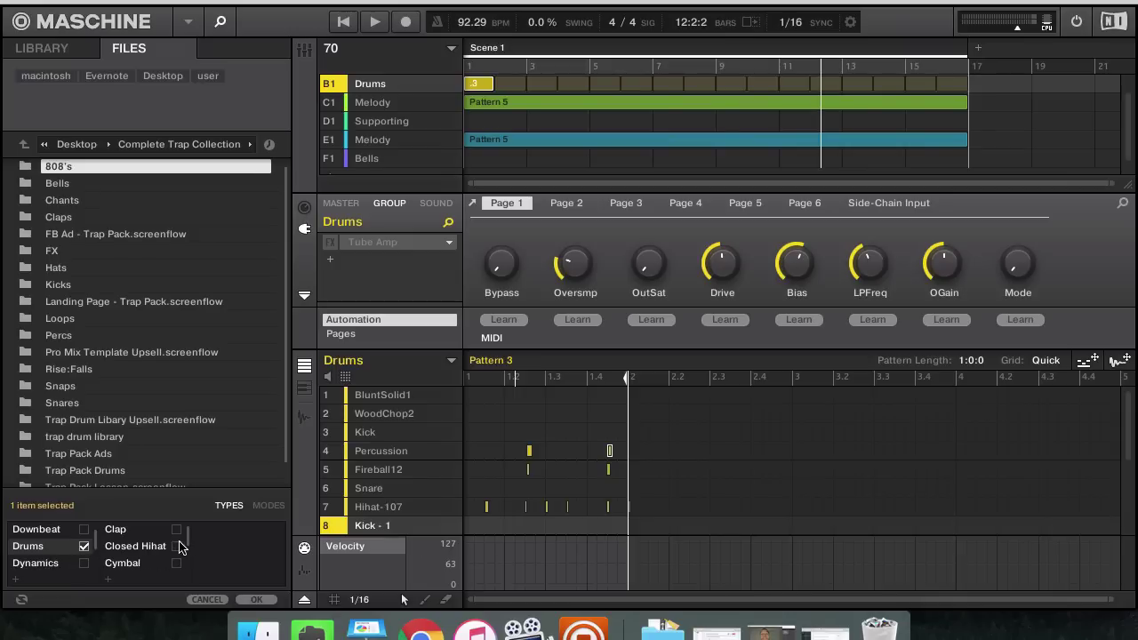
scroll(181, 546, "down", 1)
scroll(162, 548, "down", 3)
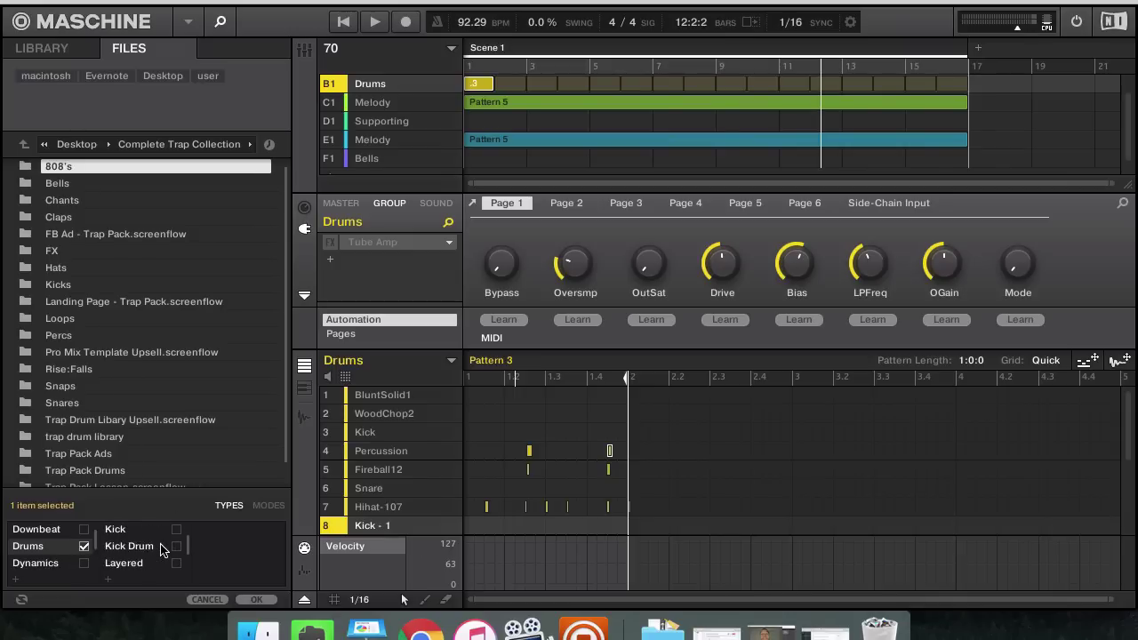
scroll(162, 549, "down", 7)
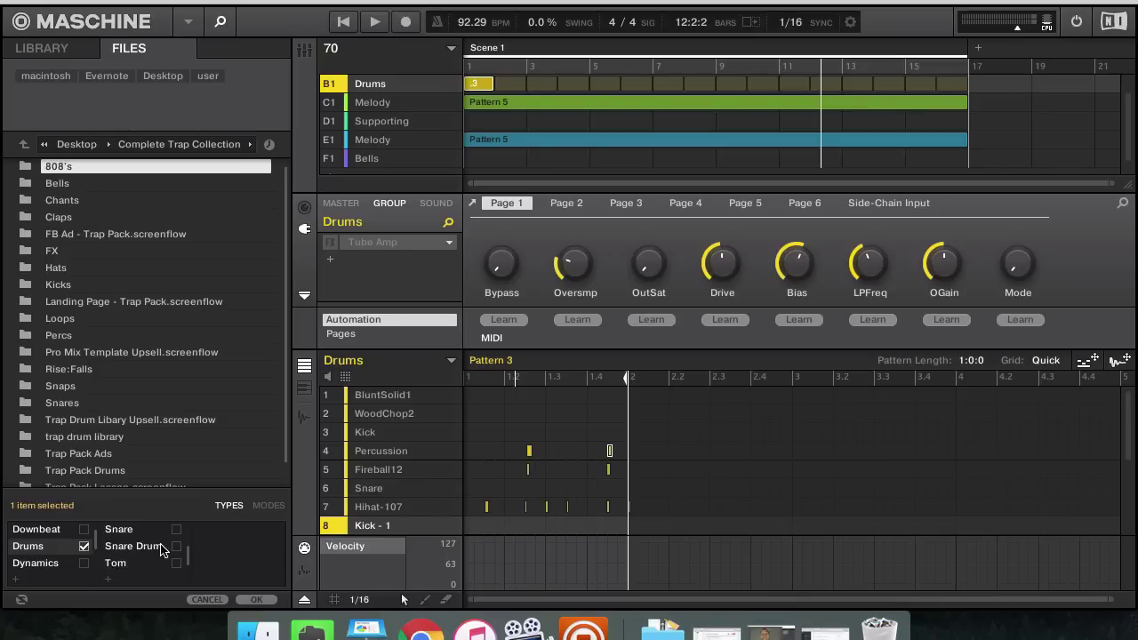
scroll(163, 549, "up", 9)
scroll(163, 549, "down", 1)
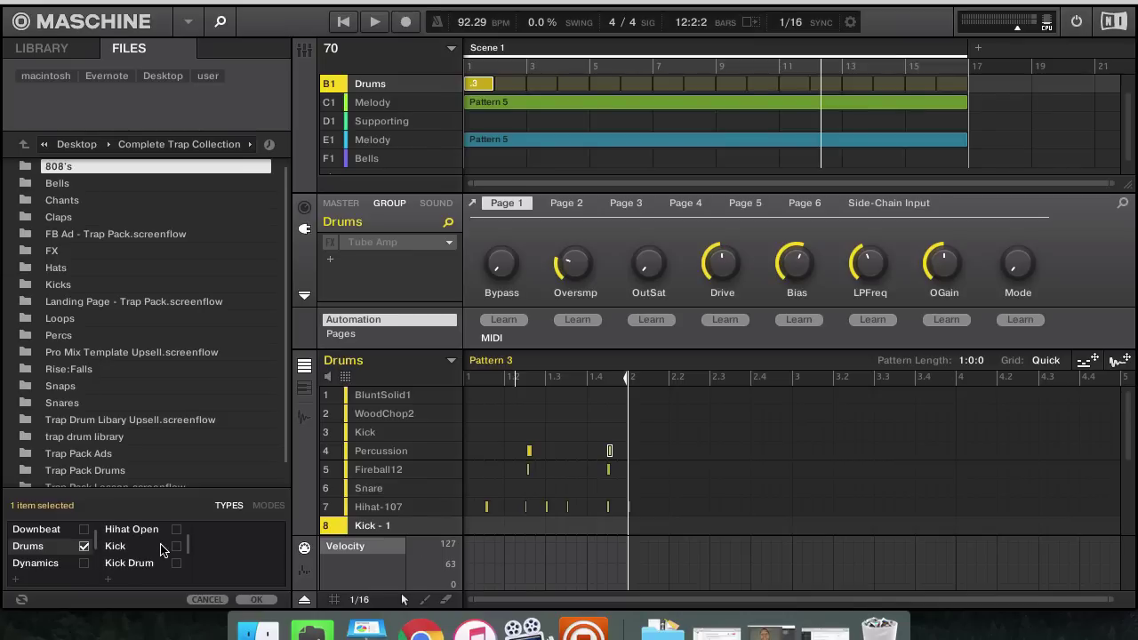
scroll(163, 548, "down", 1)
scroll(161, 549, "up", 1)
left_click(109, 579)
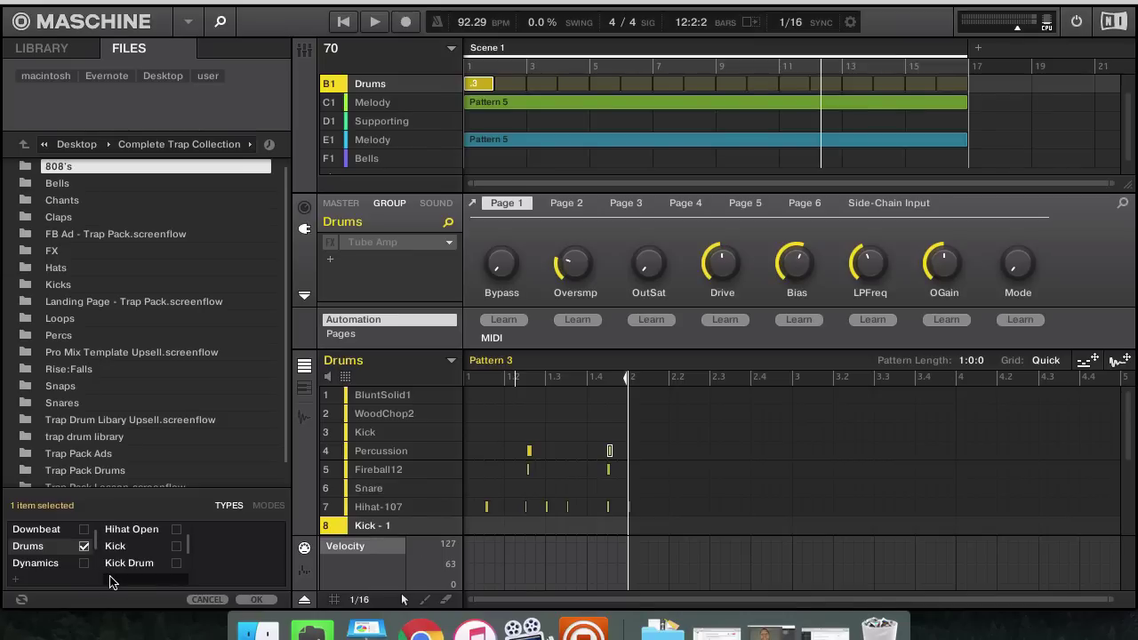
type("808")
key("Return")
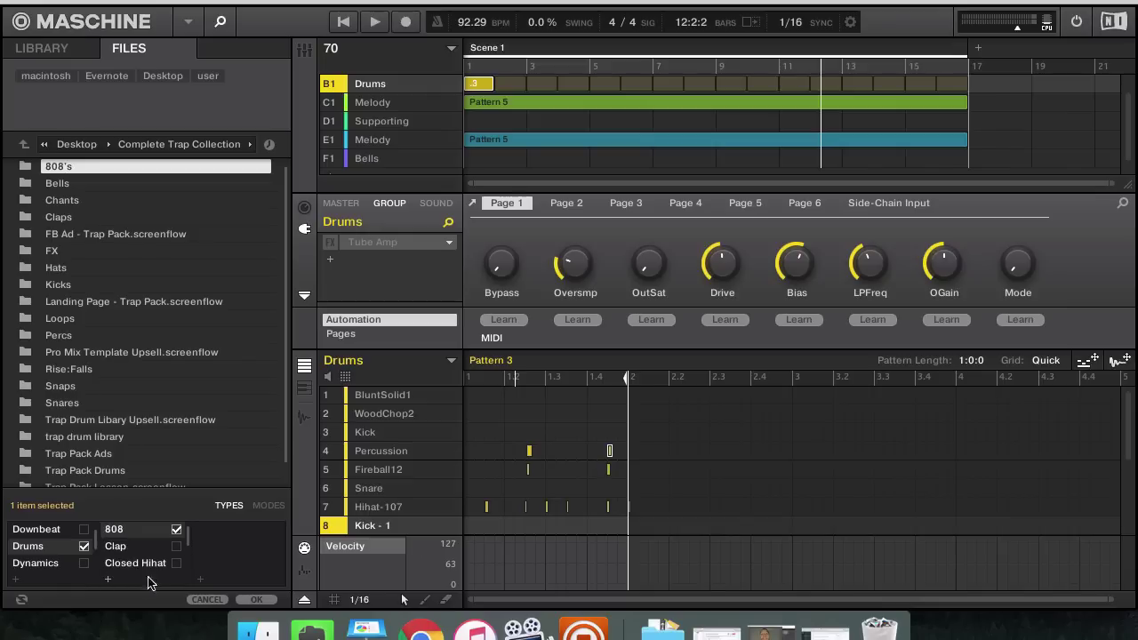
left_click(254, 600)
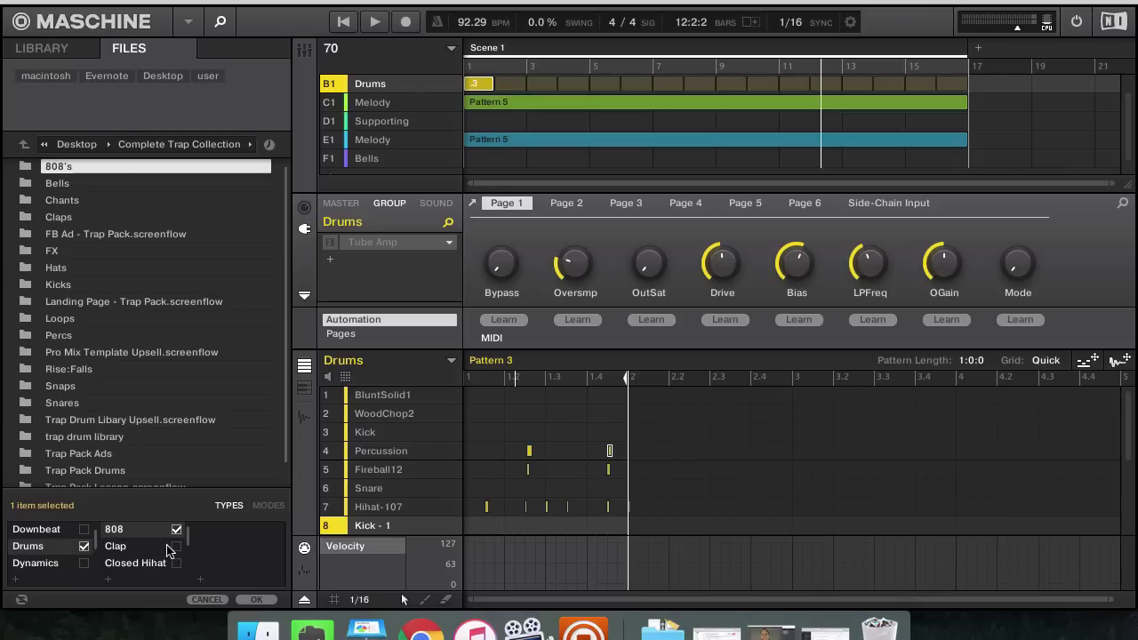
left_click(256, 600)
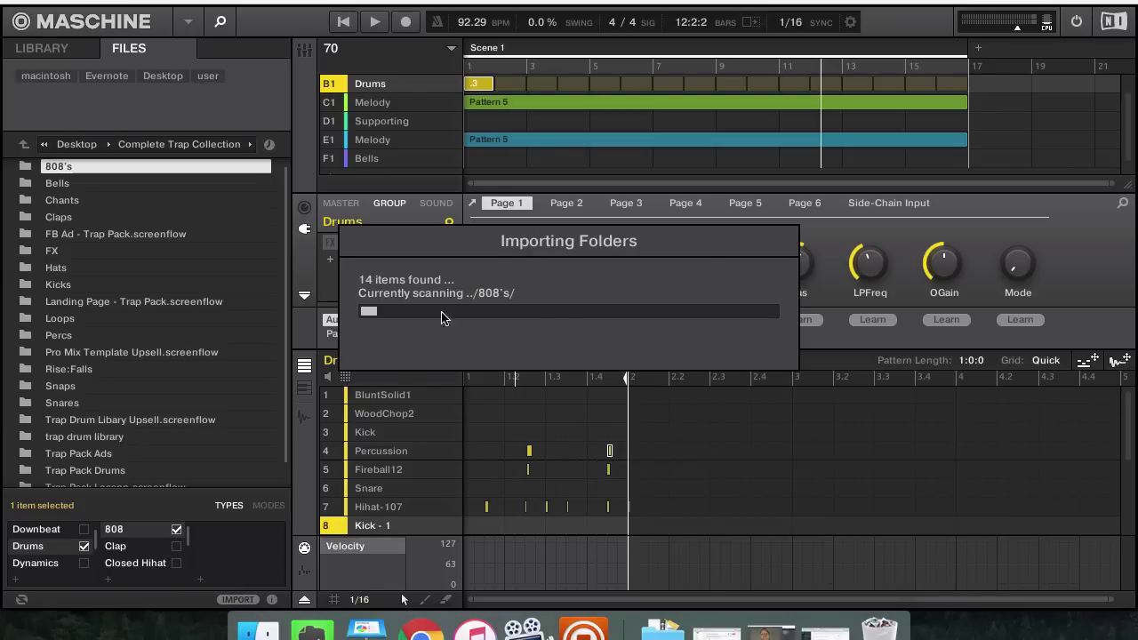
Step: Go up to the Desktop folder and switch to the All Samples library view
left_click(24, 145)
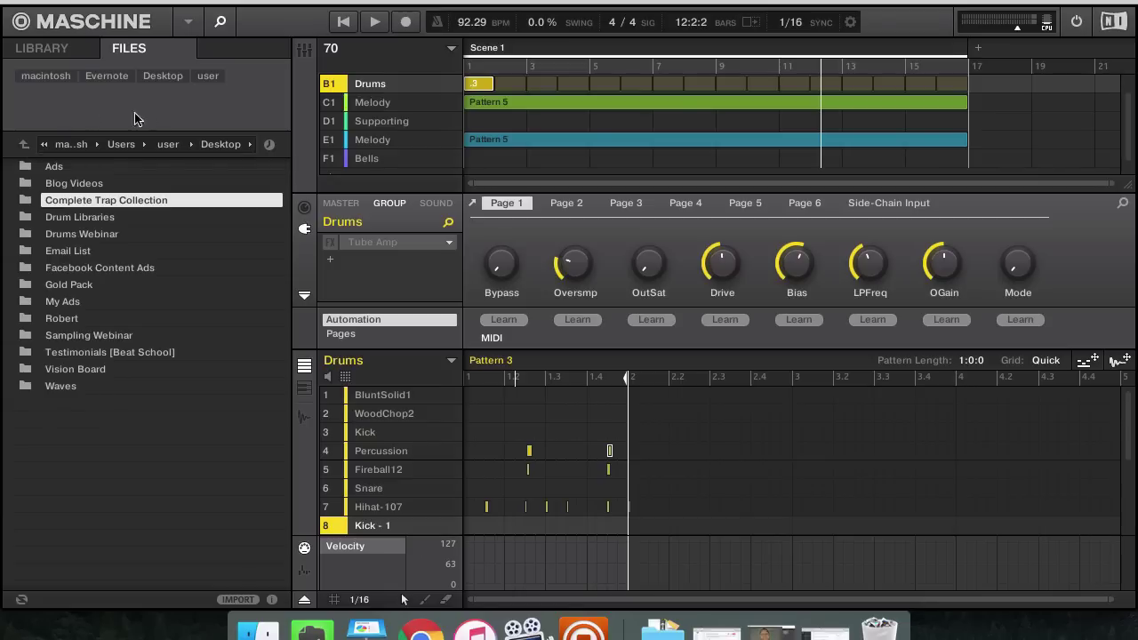
left_click(62, 51)
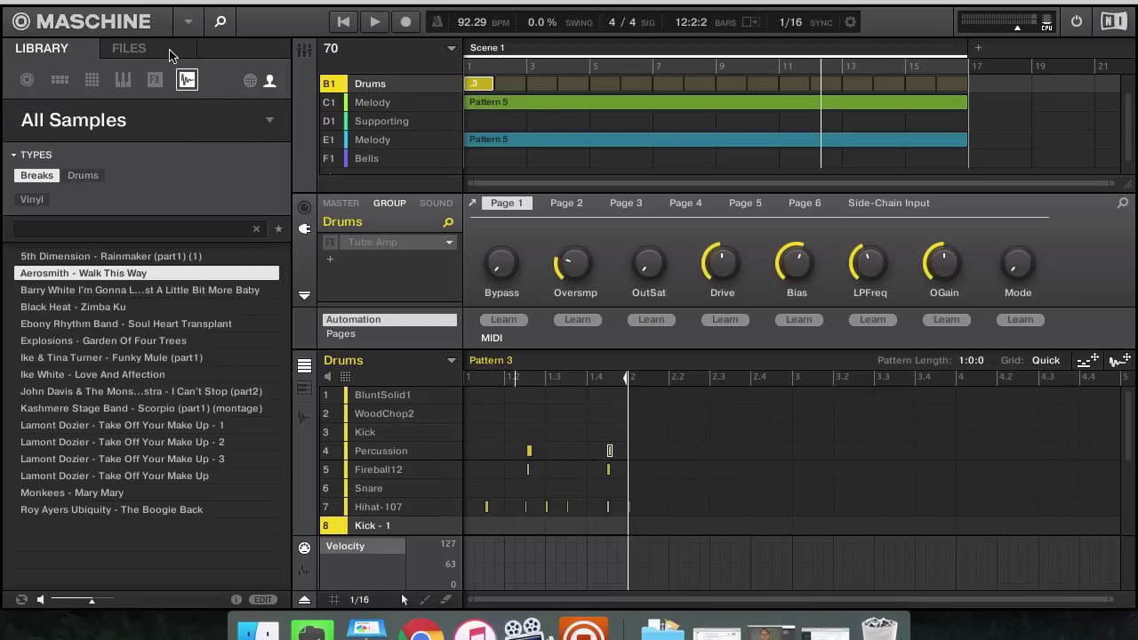
Step: Toggle factory and user libraries, filter user samples to Drums, then return to Desktop files
left_click(143, 56)
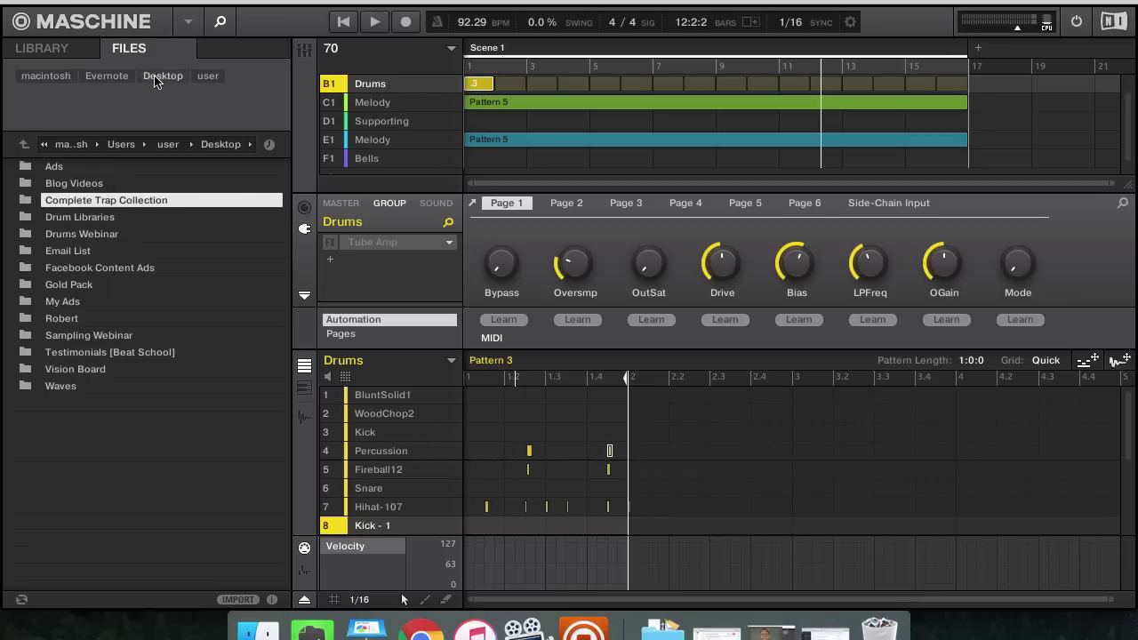
left_click(61, 54)
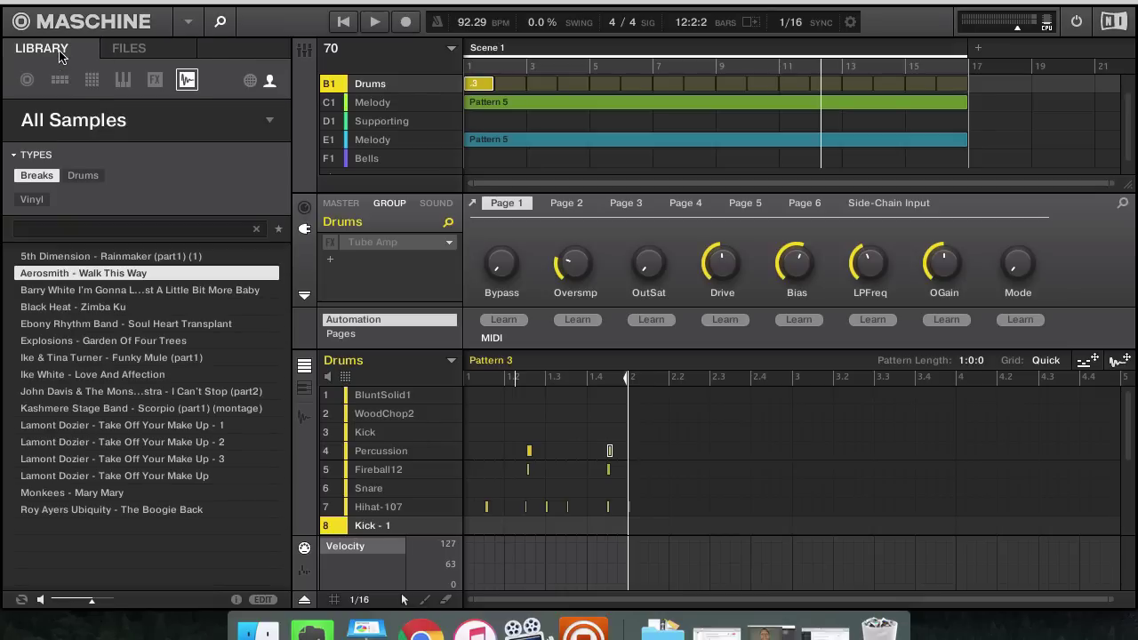
left_click(250, 80)
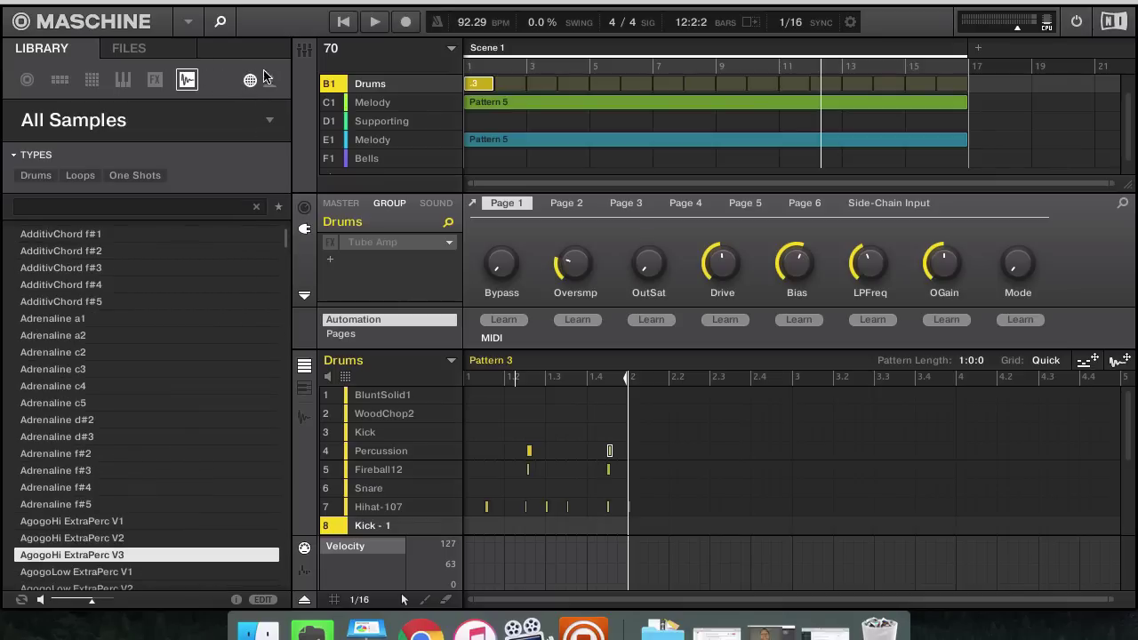
left_click(270, 80)
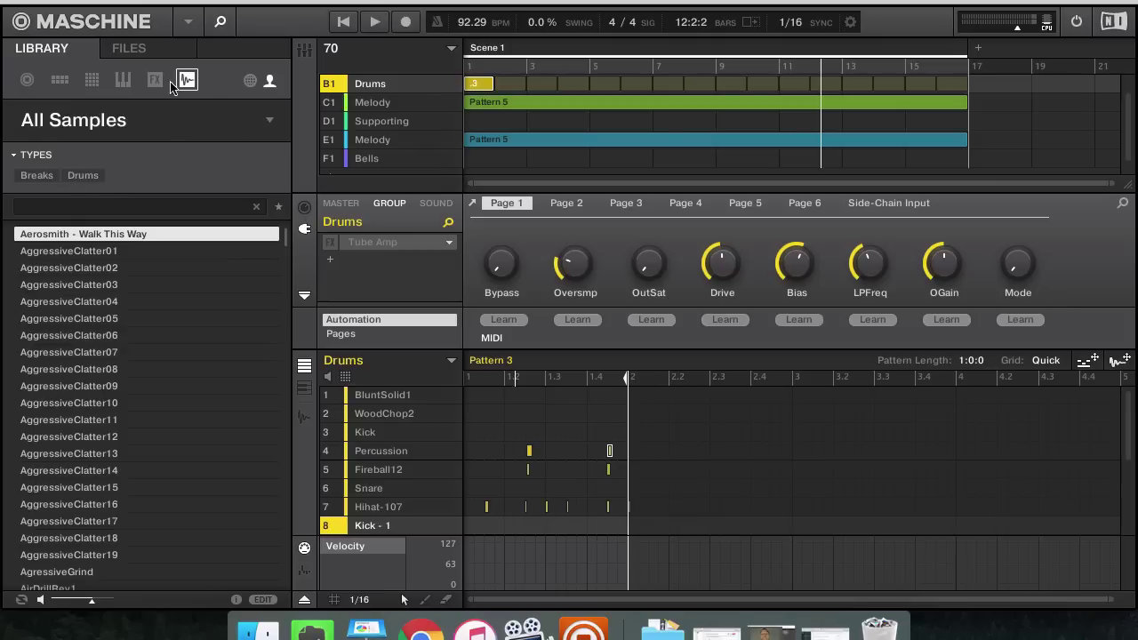
left_click(83, 175)
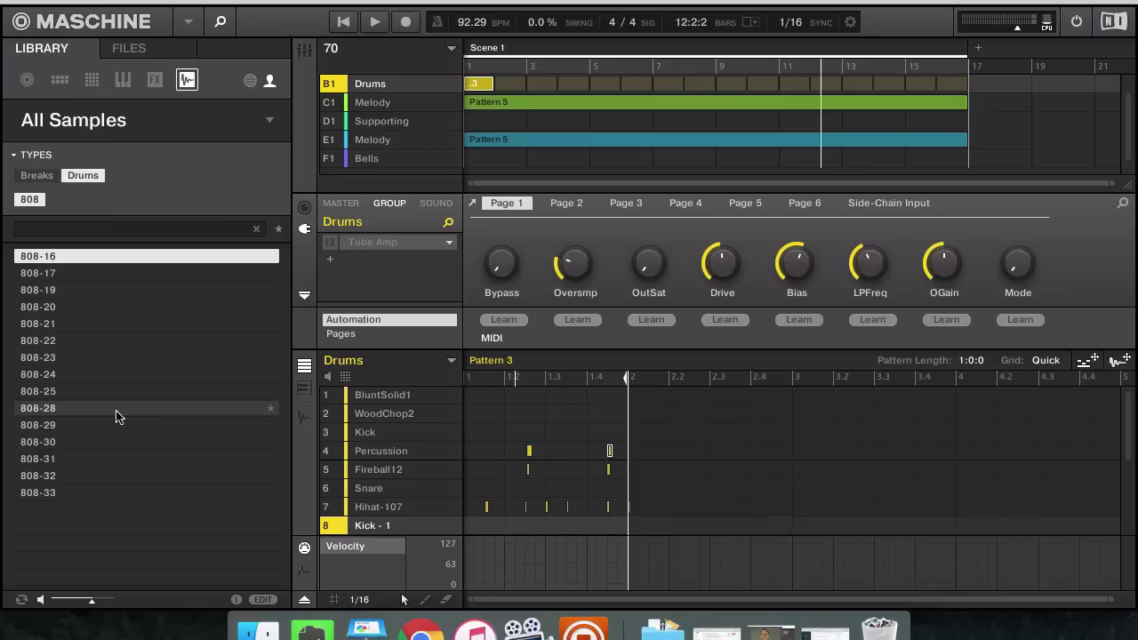
left_click(141, 49)
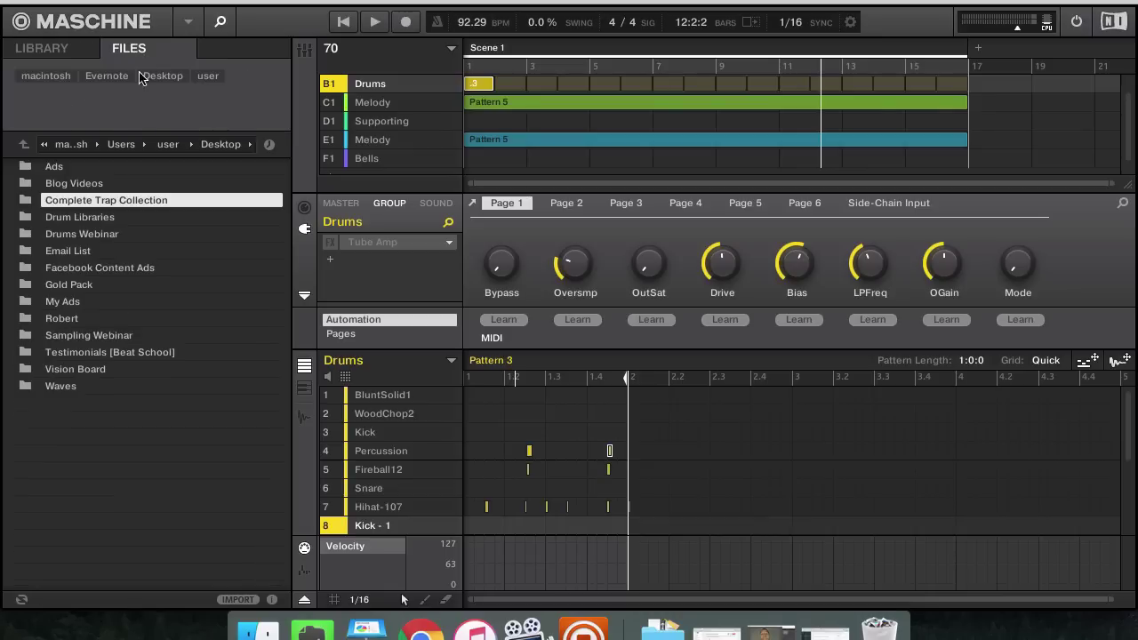
Step: From Desktop, open Complete Trap Collection, preview the Kicks folder's samples, and go back up
double_click(87, 186)
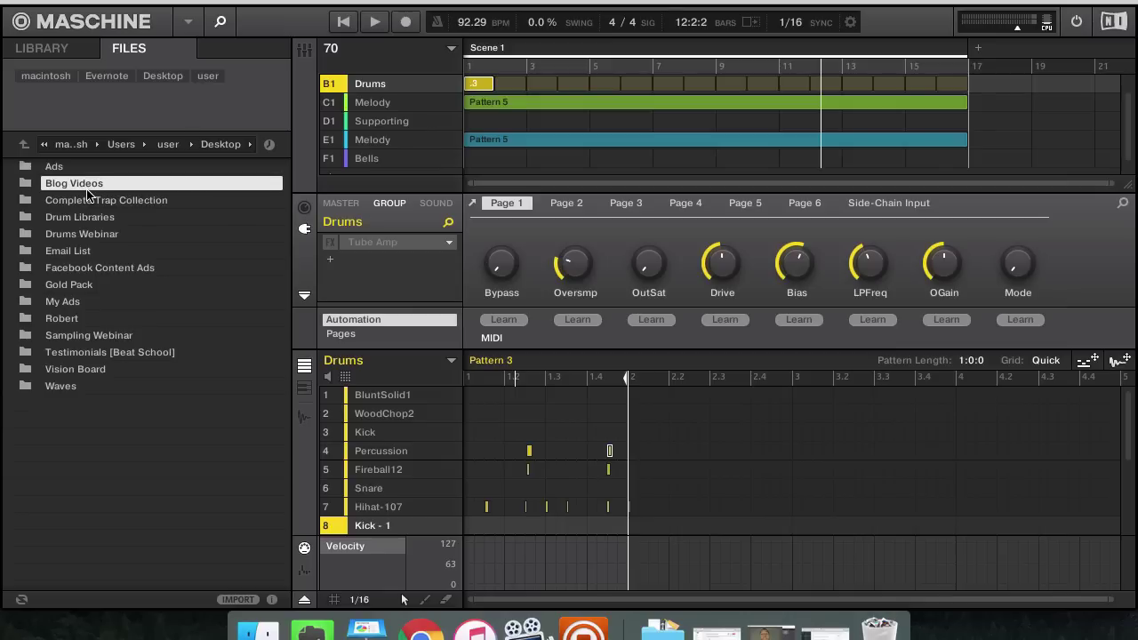
left_click(23, 145)
double_click(107, 202)
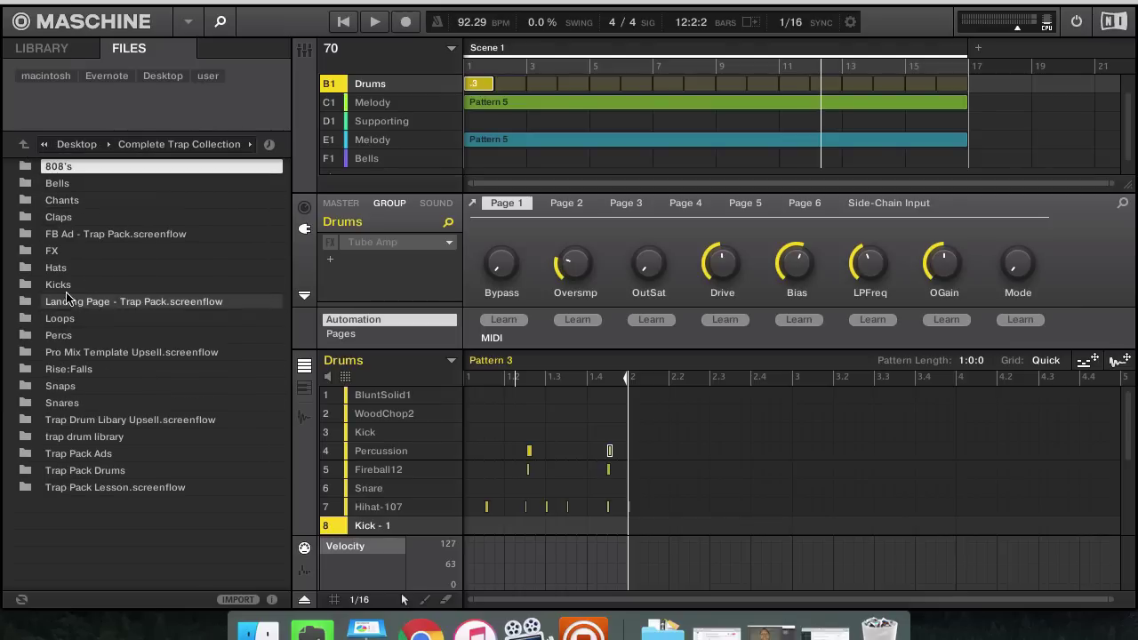
double_click(62, 284)
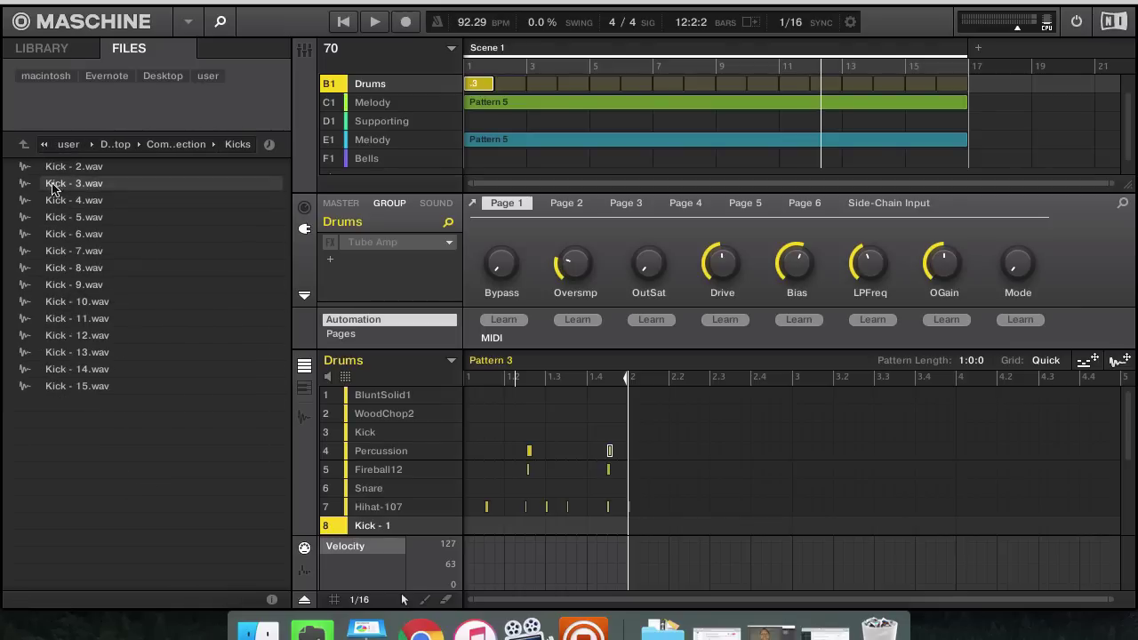
left_click(23, 144)
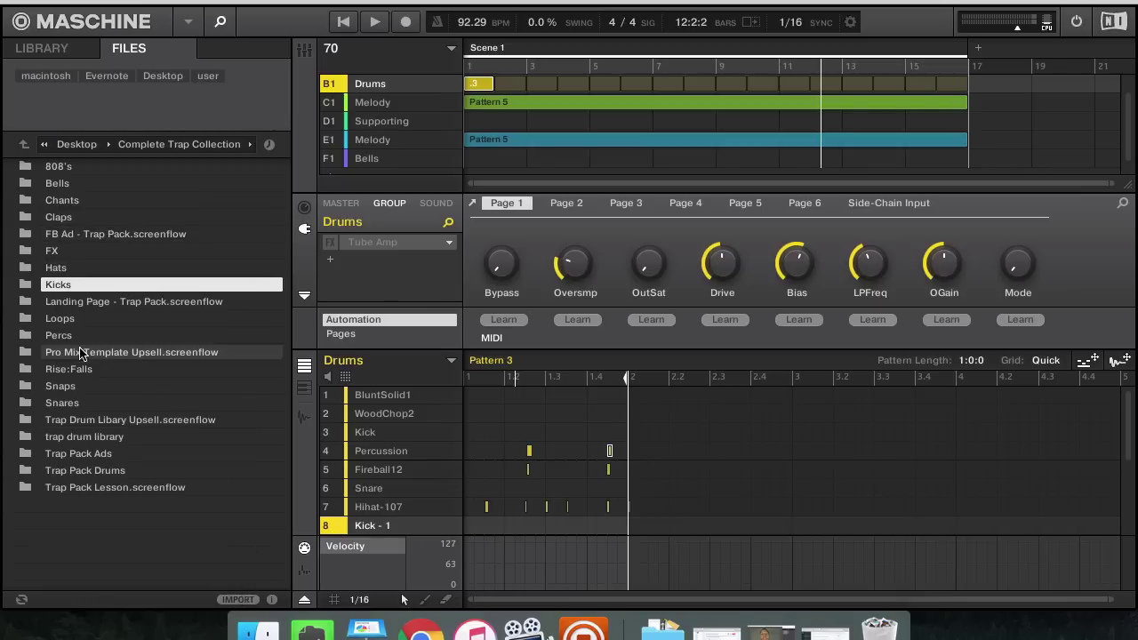
Step: Begin importing the Kicks folder and tag it with the Drums, Kick and Analog types
left_click(237, 600)
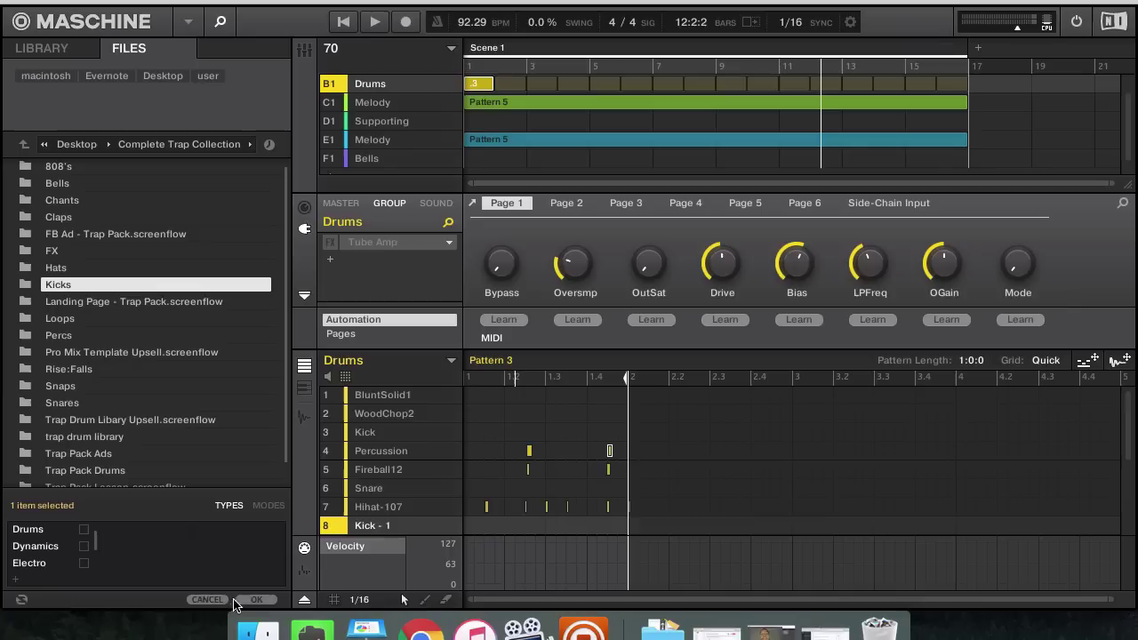
left_click(83, 530)
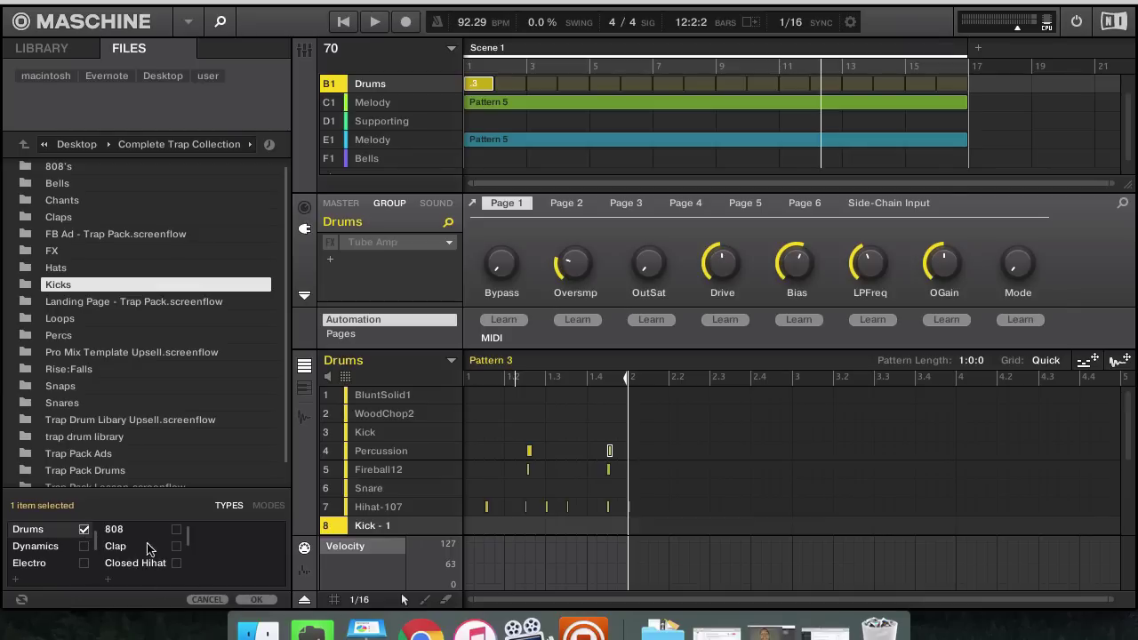
scroll(171, 551, "down", 2)
scroll(171, 551, "down", 5)
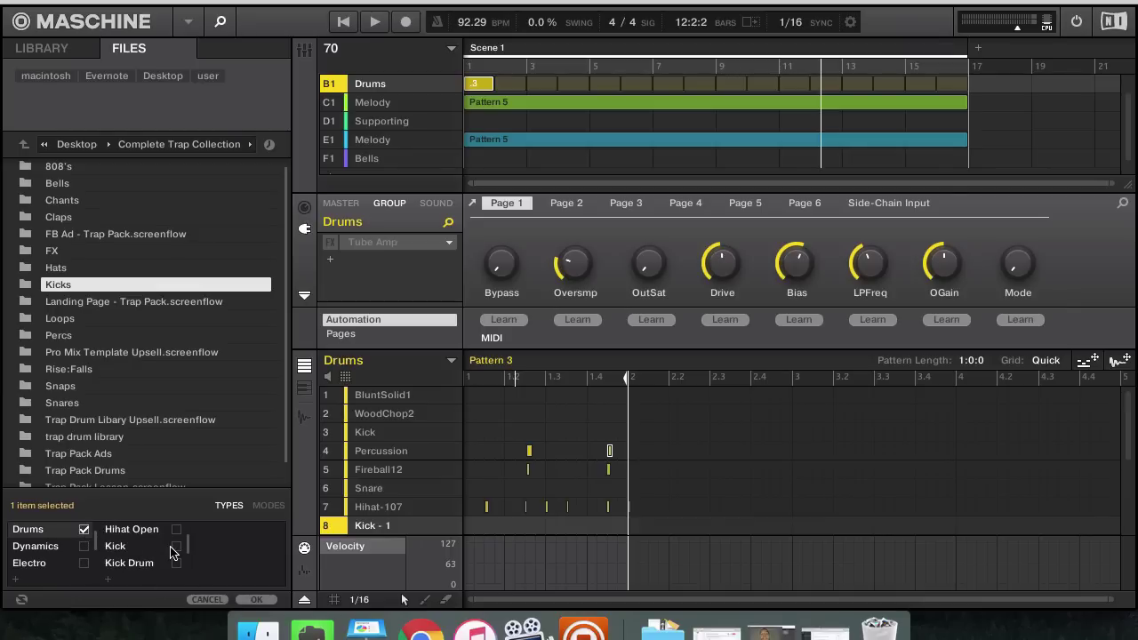
left_click(177, 547)
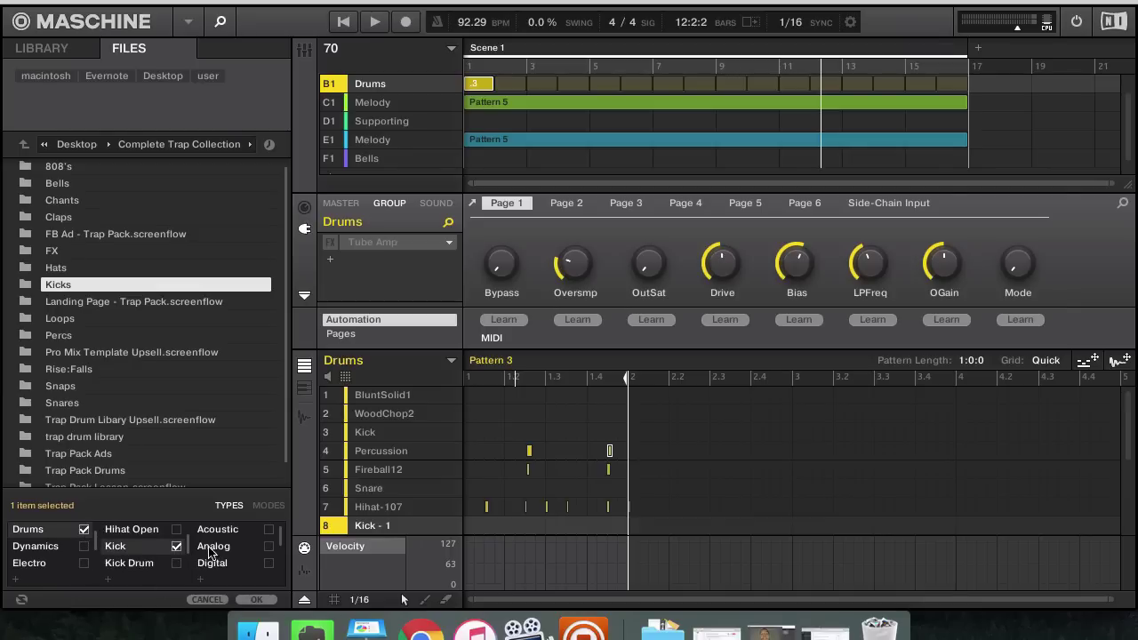
left_click(270, 546)
scroll(226, 563, "down", 4)
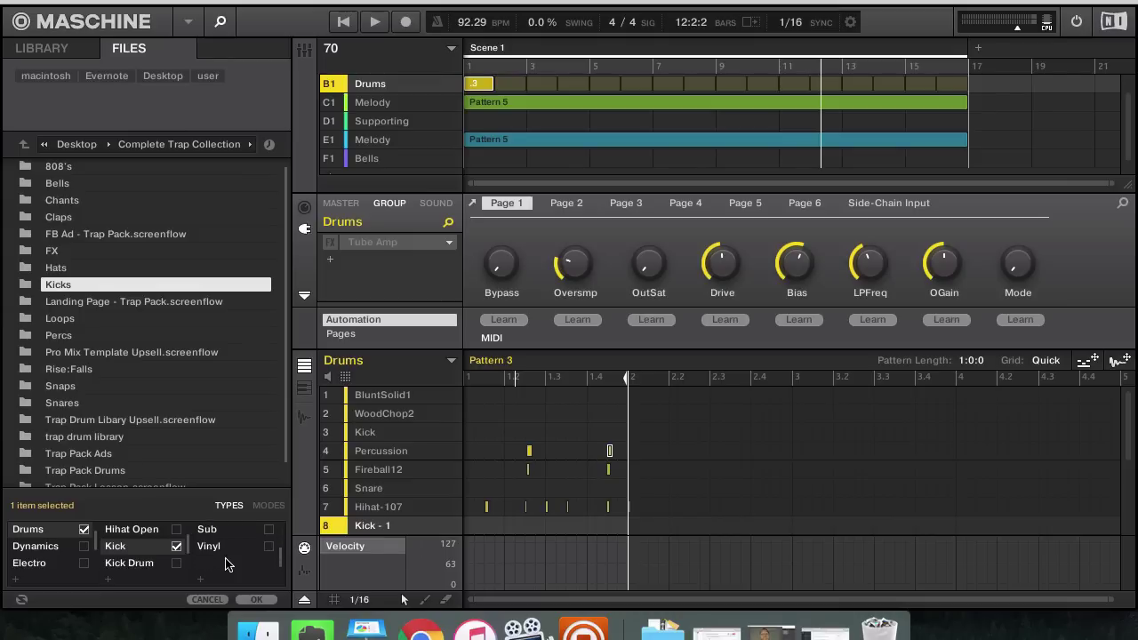
scroll(225, 558, "up", 1)
scroll(226, 557, "up", 1)
scroll(226, 557, "up", 2)
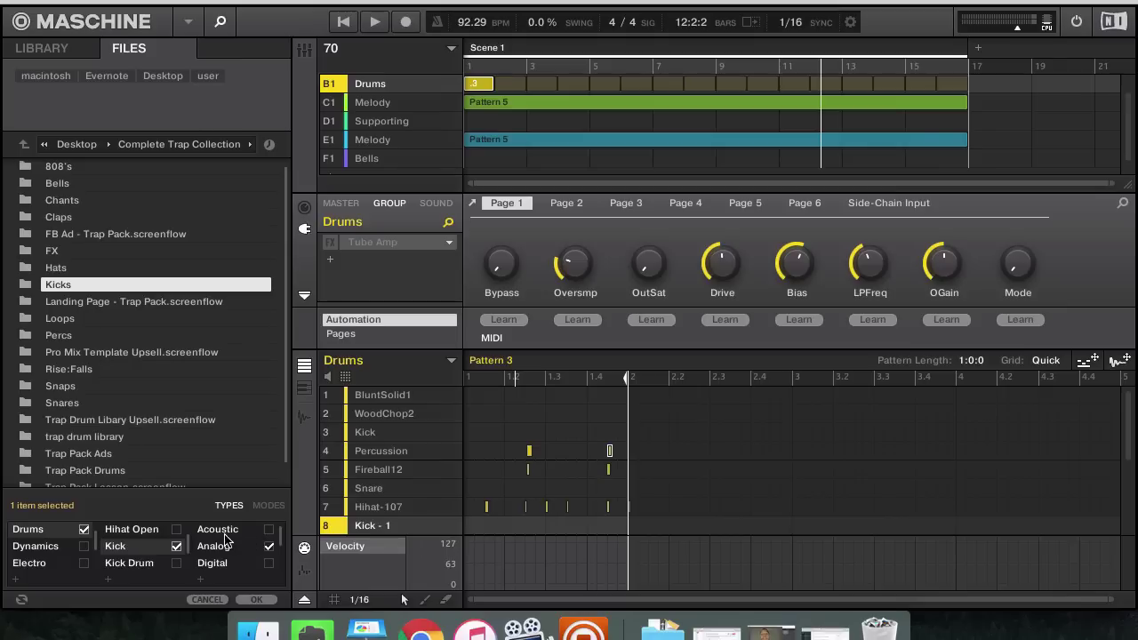
scroll(224, 547, "down", 5)
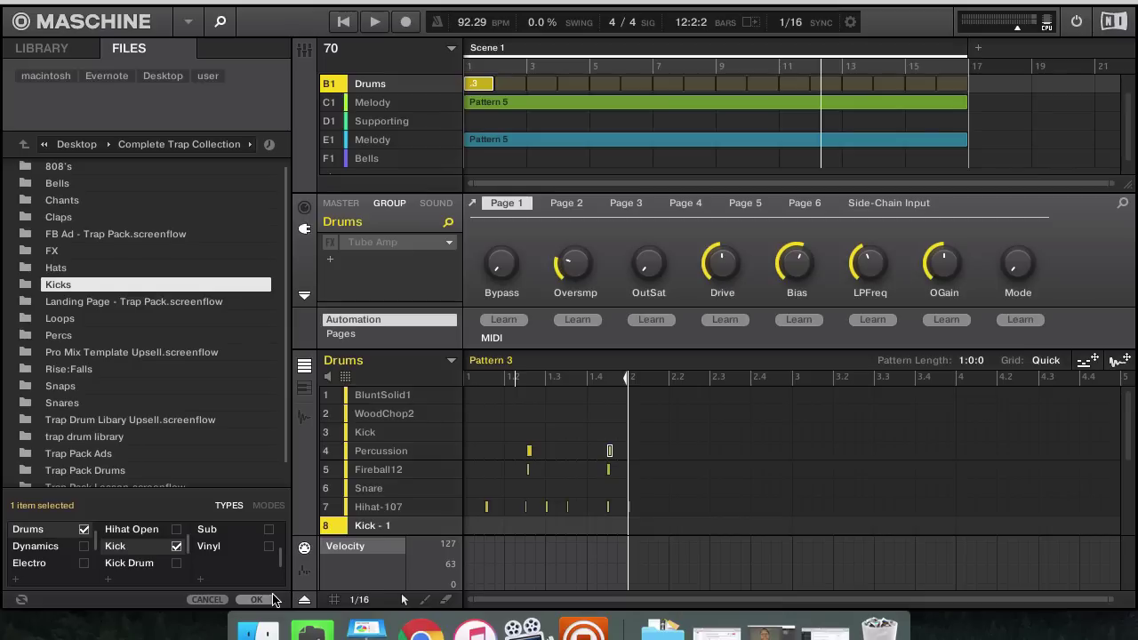
scroll(249, 574, "up", 2)
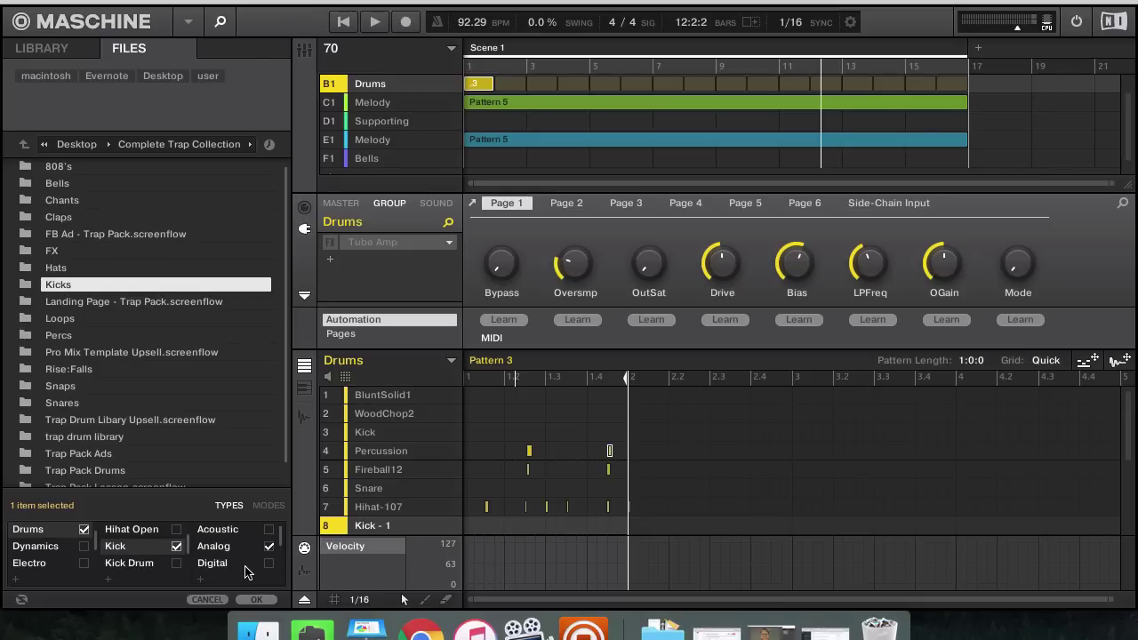
Step: Run the Kicks import, then filter the user library by the Kick tag to list Kick - 2 through Kick - 15
left_click(258, 600)
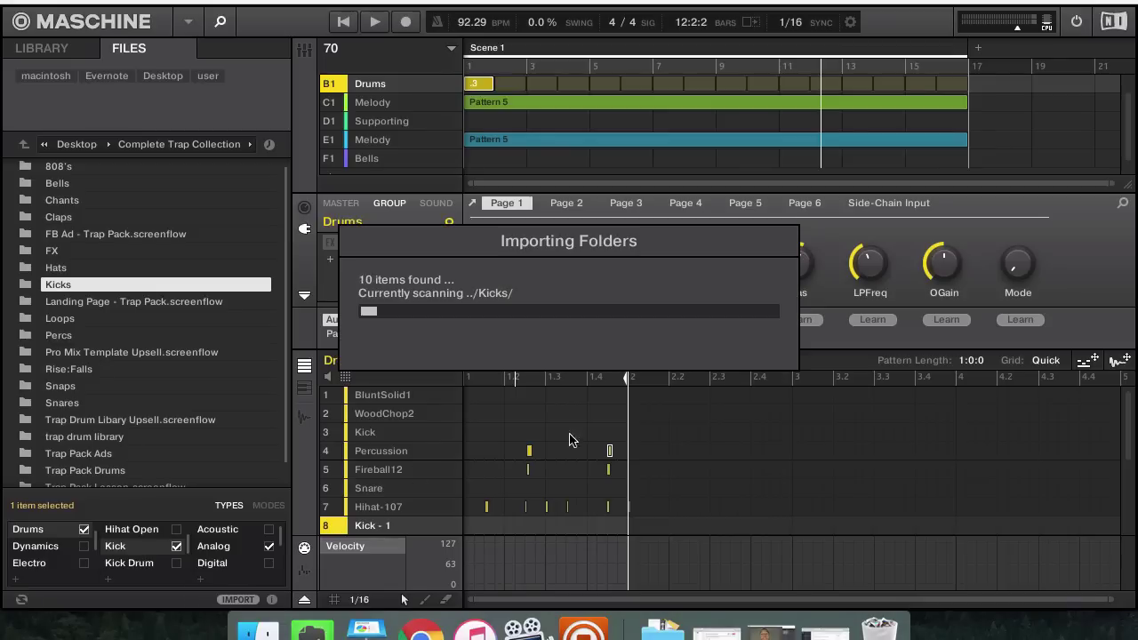
left_click(51, 55)
left_click(268, 82)
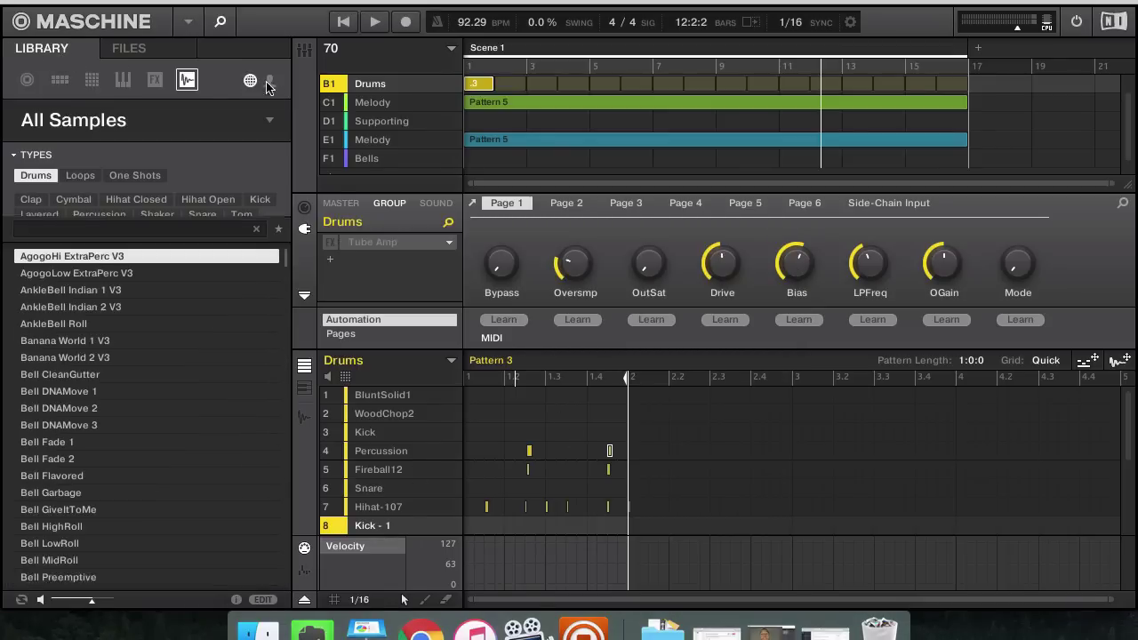
left_click(269, 84)
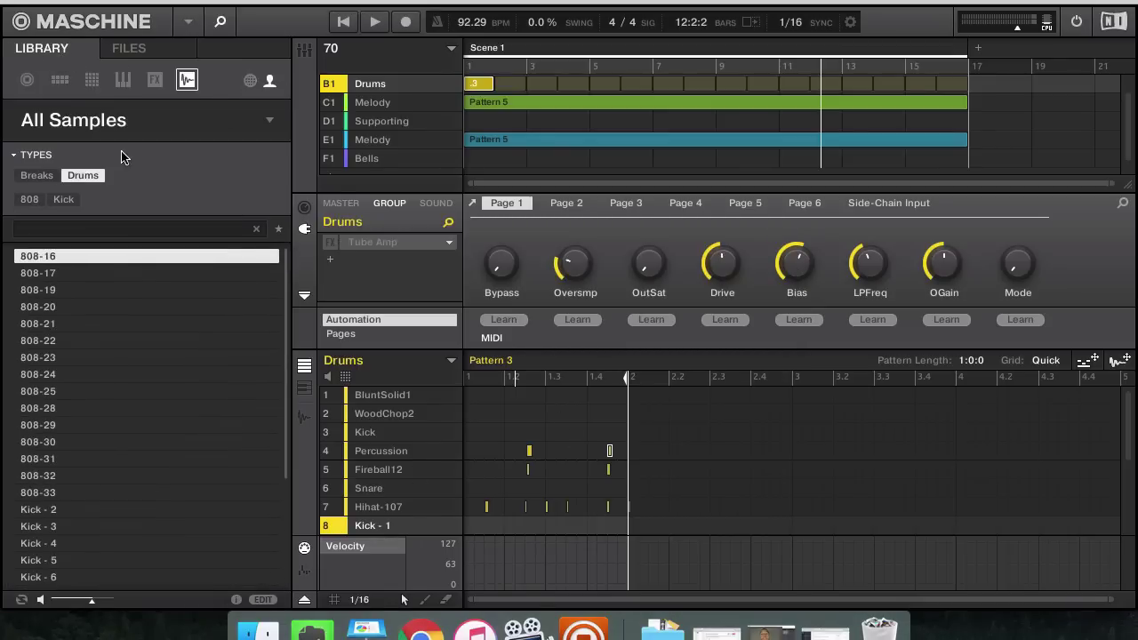
left_click(66, 199)
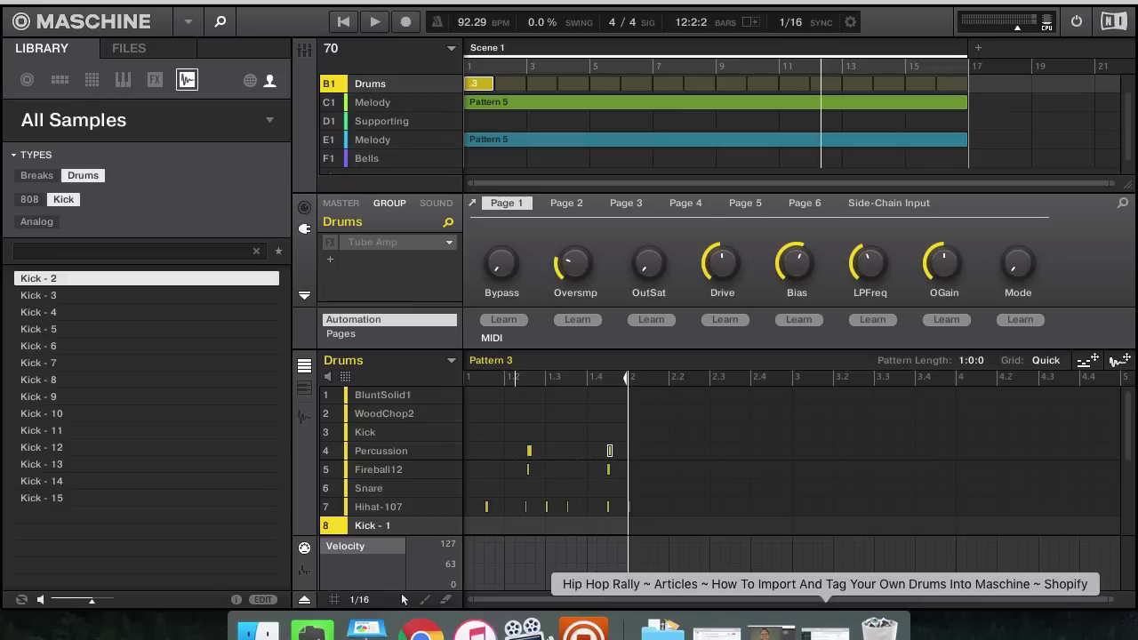
Step: Bring Chrome forward and scroll to the headline of the $1 Gold Pack sales page
left_click(825, 629)
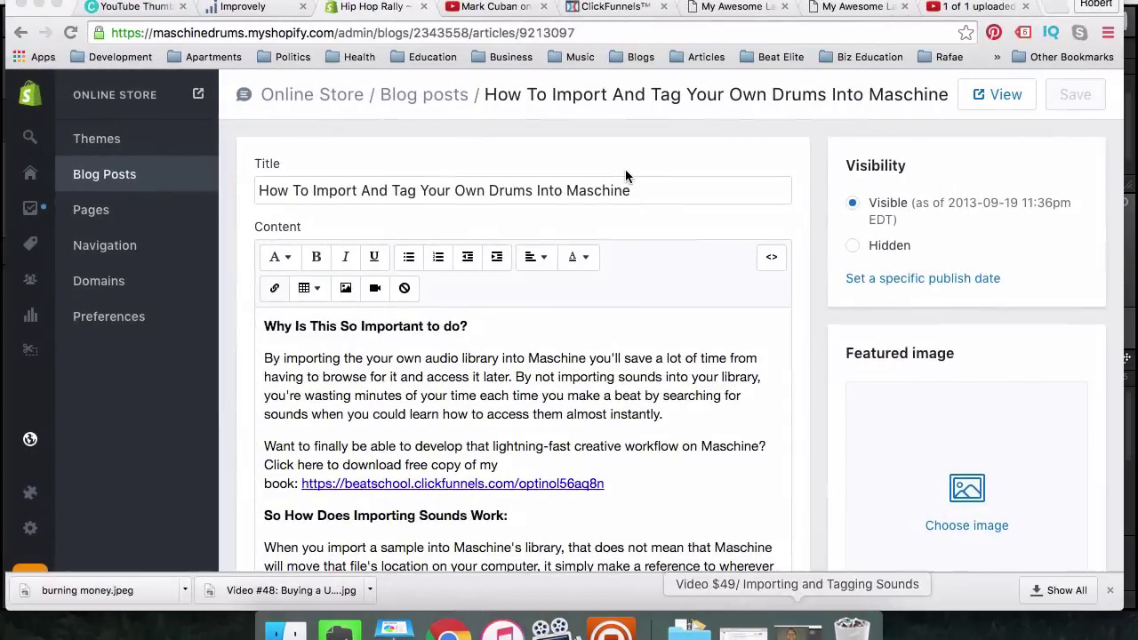
left_click(727, 17)
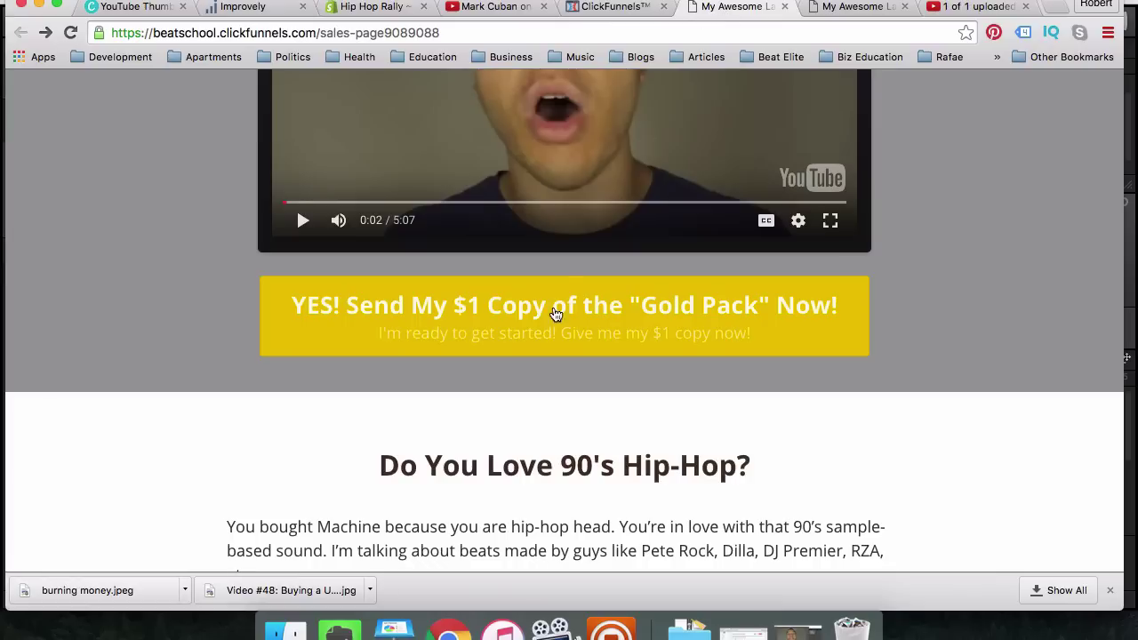
scroll(554, 312, "up", 5)
scroll(556, 315, "down", 2)
scroll(555, 315, "up", 2)
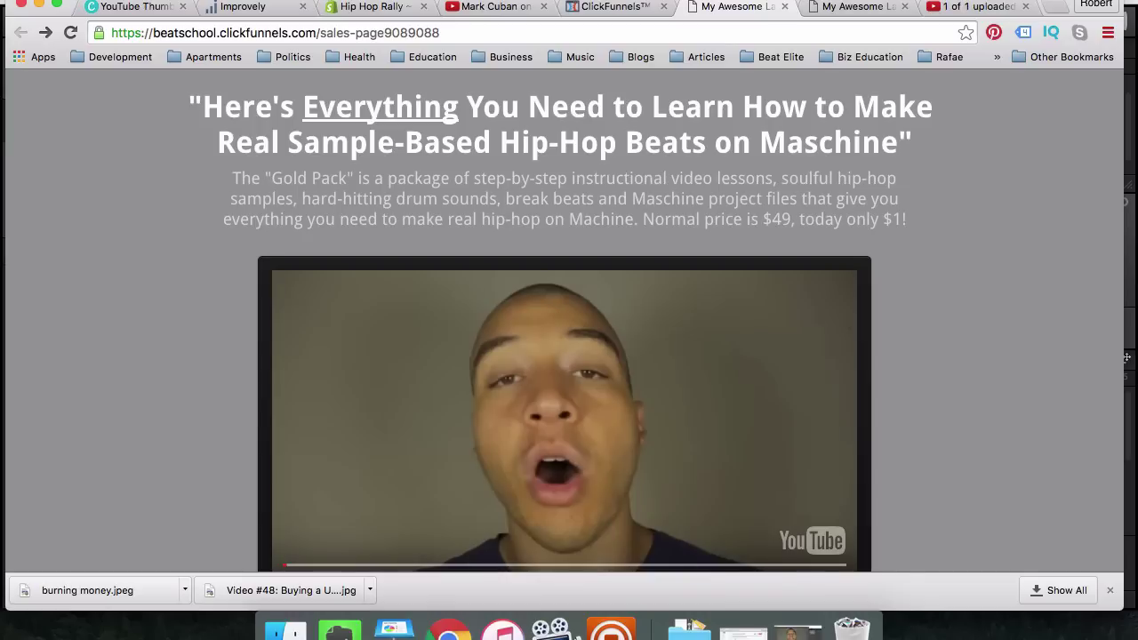
Step: Open the Gold Pack thank-you page and pause the Video #5 lesson
left_click(840, 7)
scroll(661, 347, "down", 8)
scroll(661, 351, "up", 12)
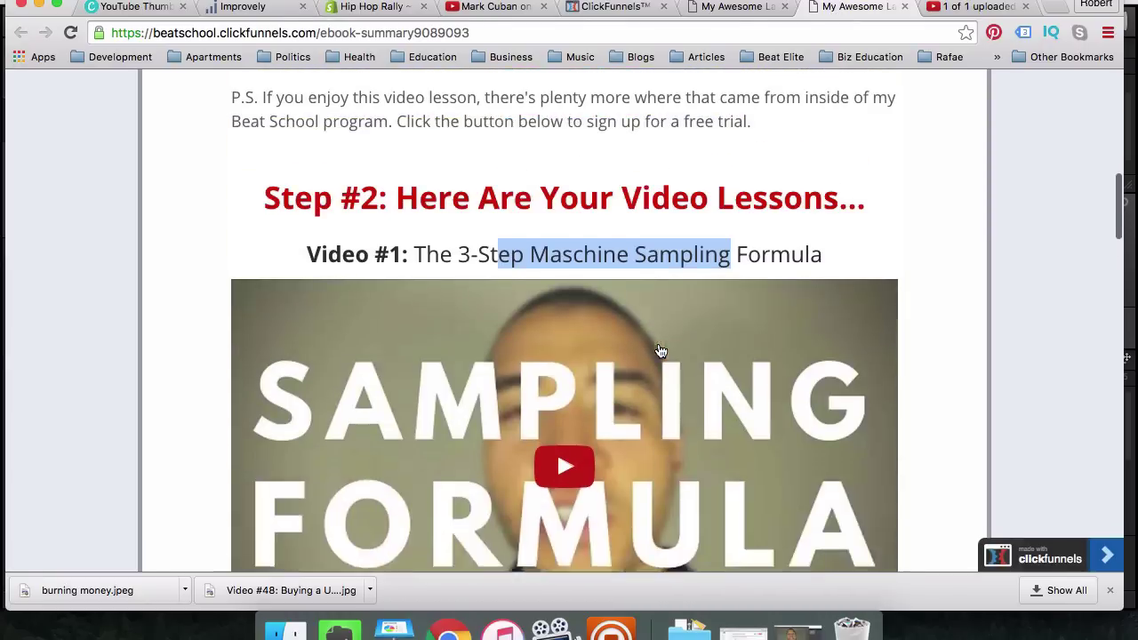
scroll(659, 350, "down", 20)
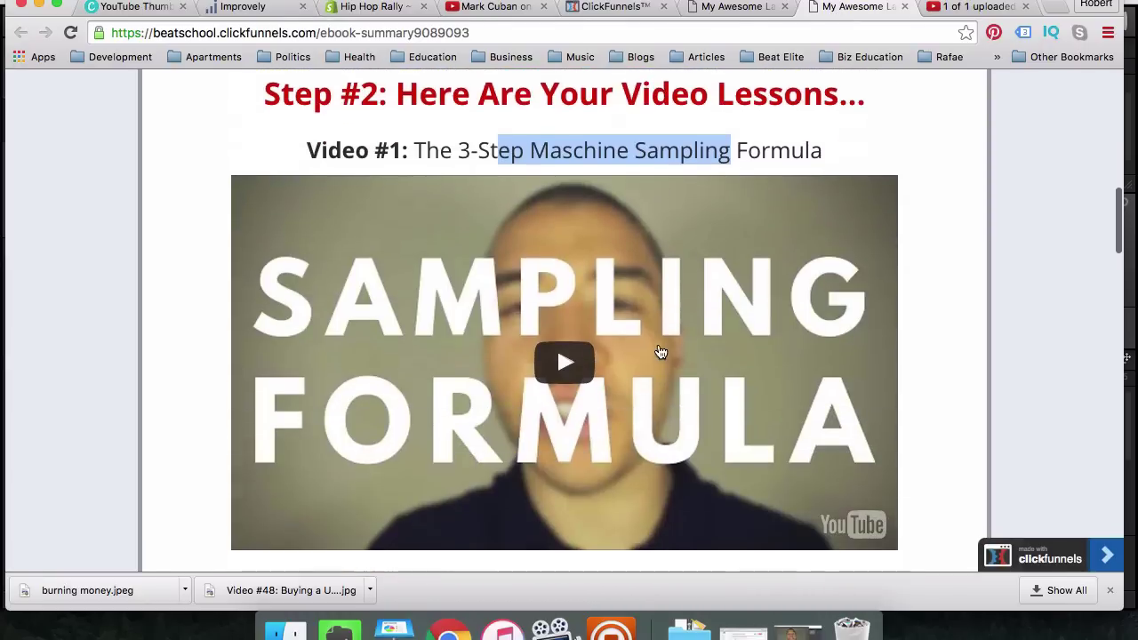
scroll(659, 350, "up", 2)
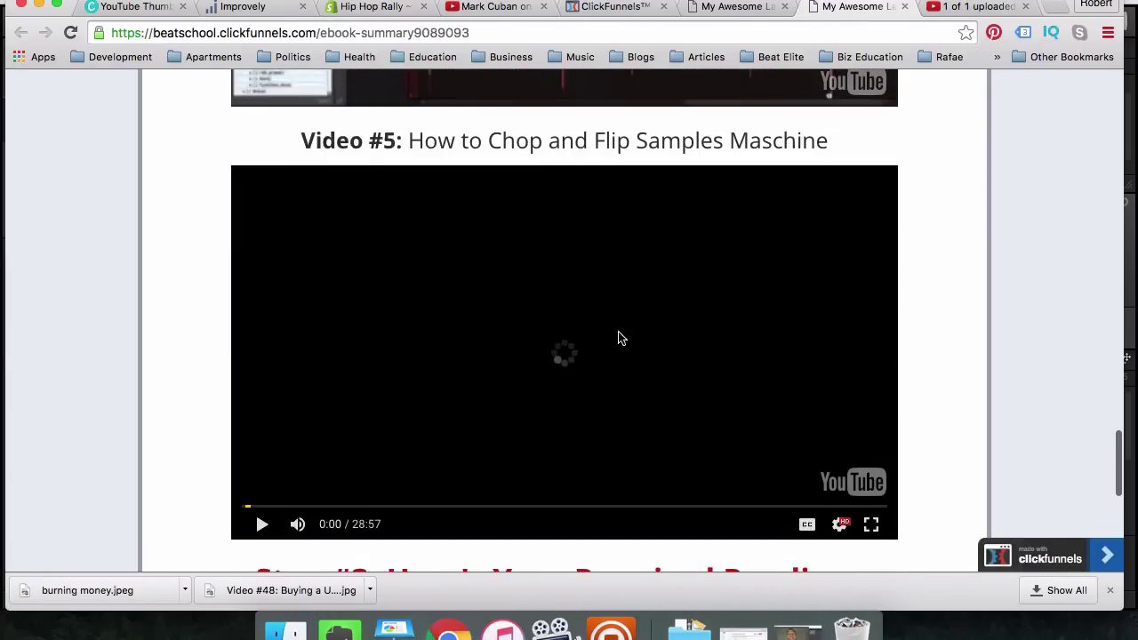
left_click(260, 525)
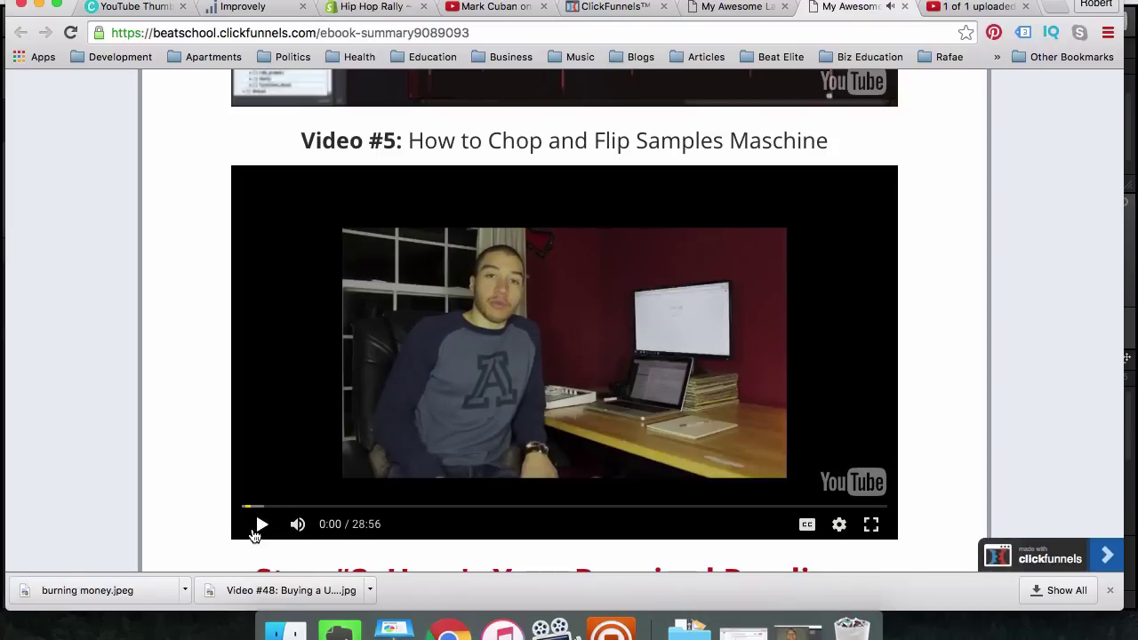
Step: Scroll through the lessons, selecting the Video #1 title and the words 'drums' and 'samples' in the download step
scroll(440, 213, "up", 6)
scroll(438, 214, "down", 3)
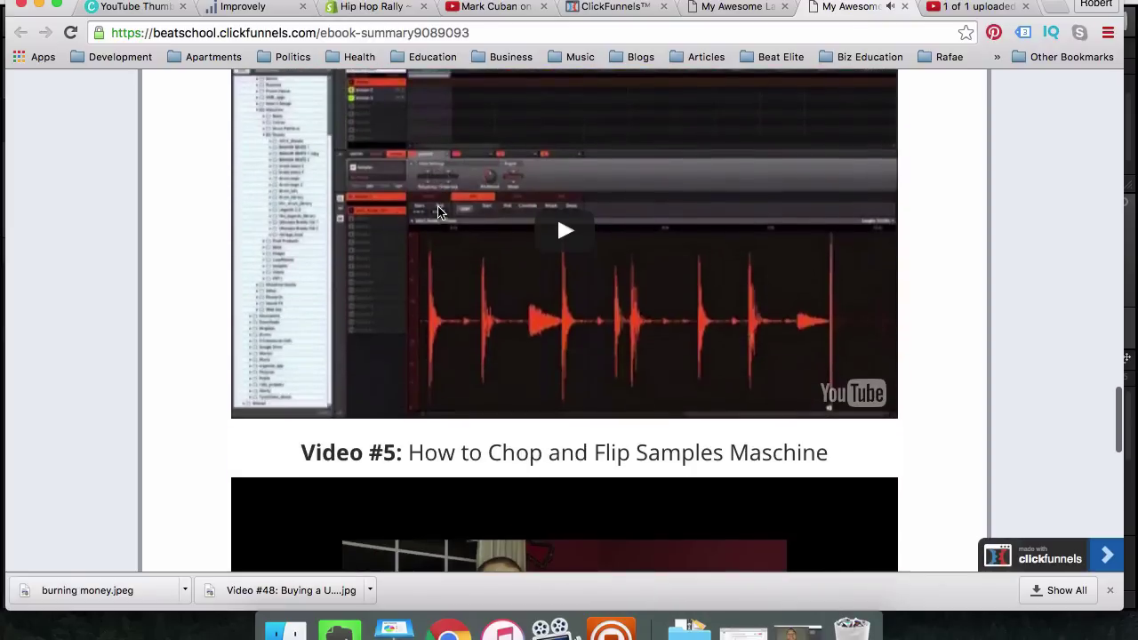
scroll(521, 320, "up", 3)
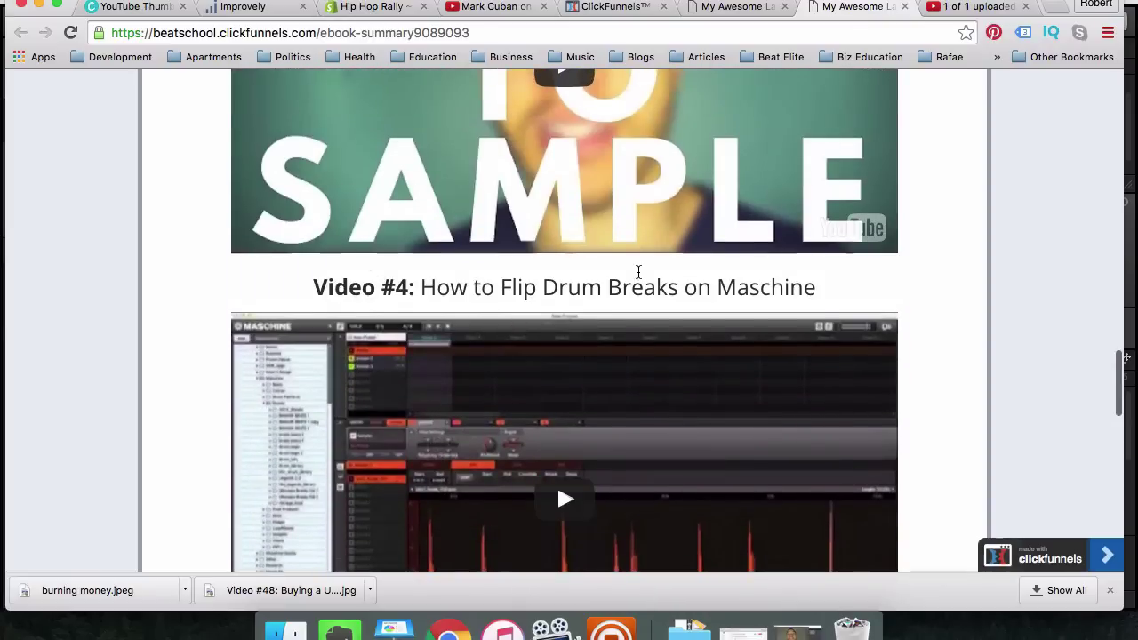
scroll(634, 272, "up", 5)
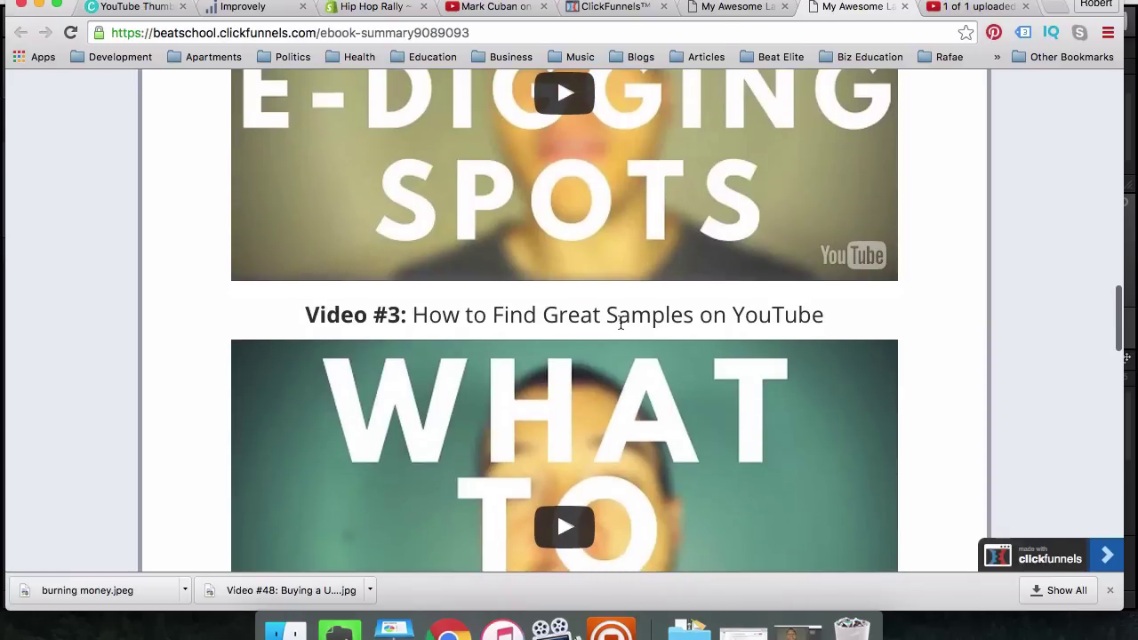
scroll(620, 325, "up", 4)
scroll(622, 330, "up", 3)
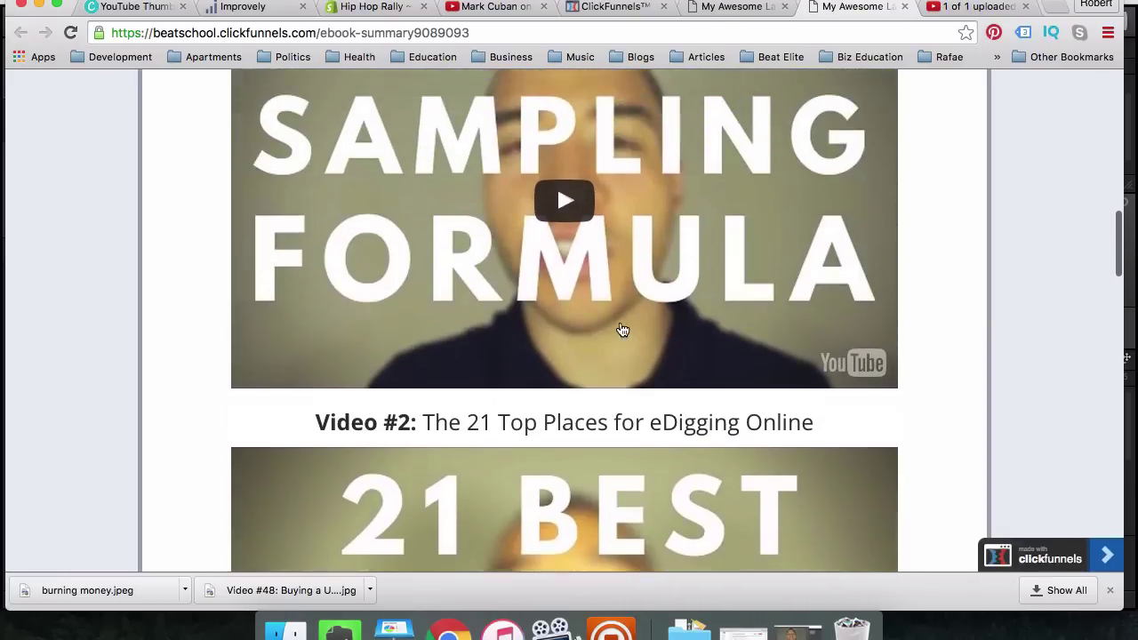
scroll(622, 331, "up", 2)
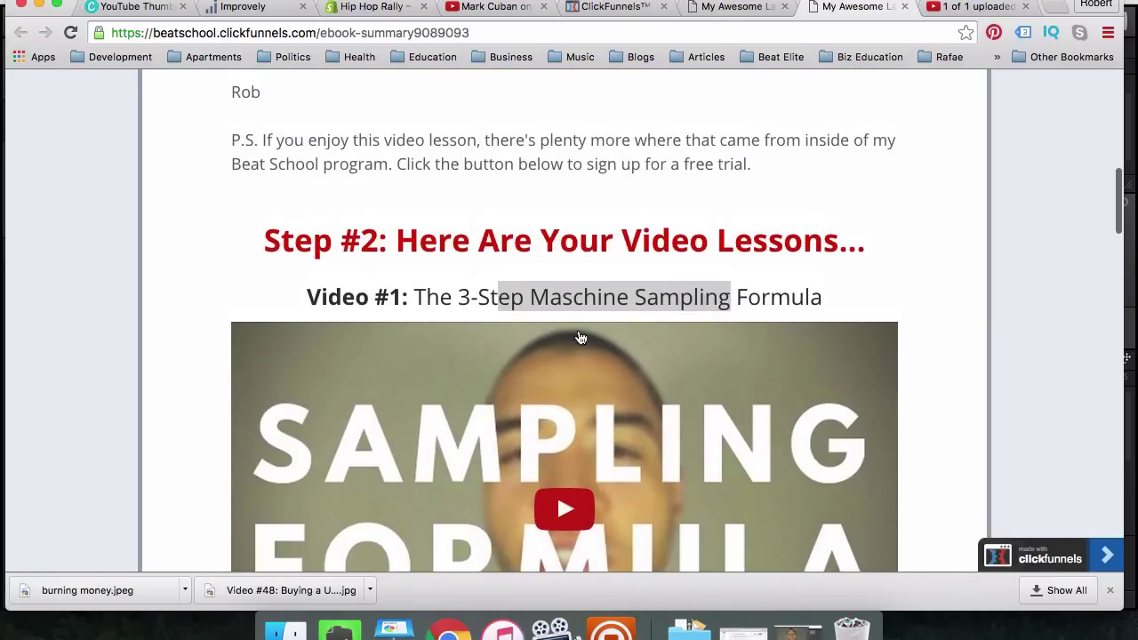
triple_click(500, 296)
scroll(748, 281, "up", 5)
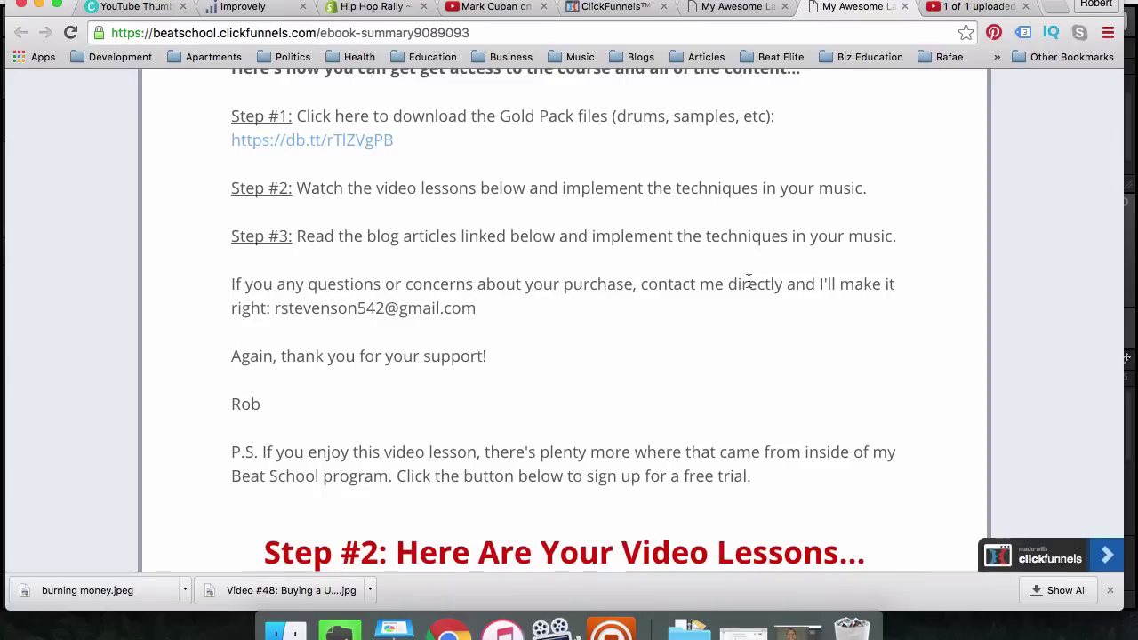
scroll(755, 180, "up", 2)
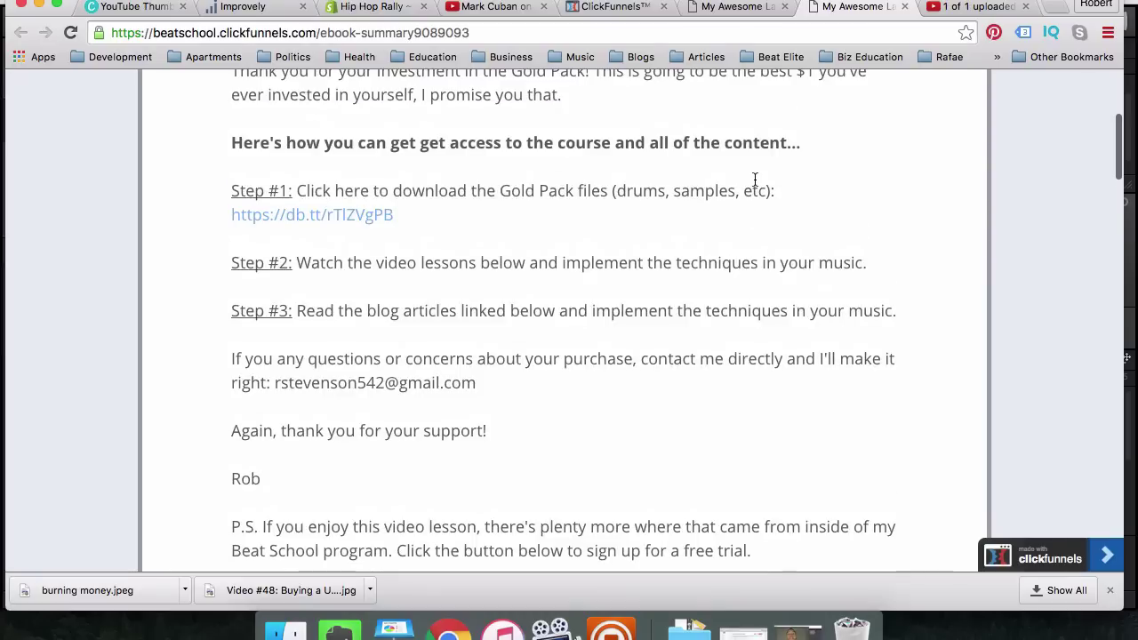
double_click(640, 194)
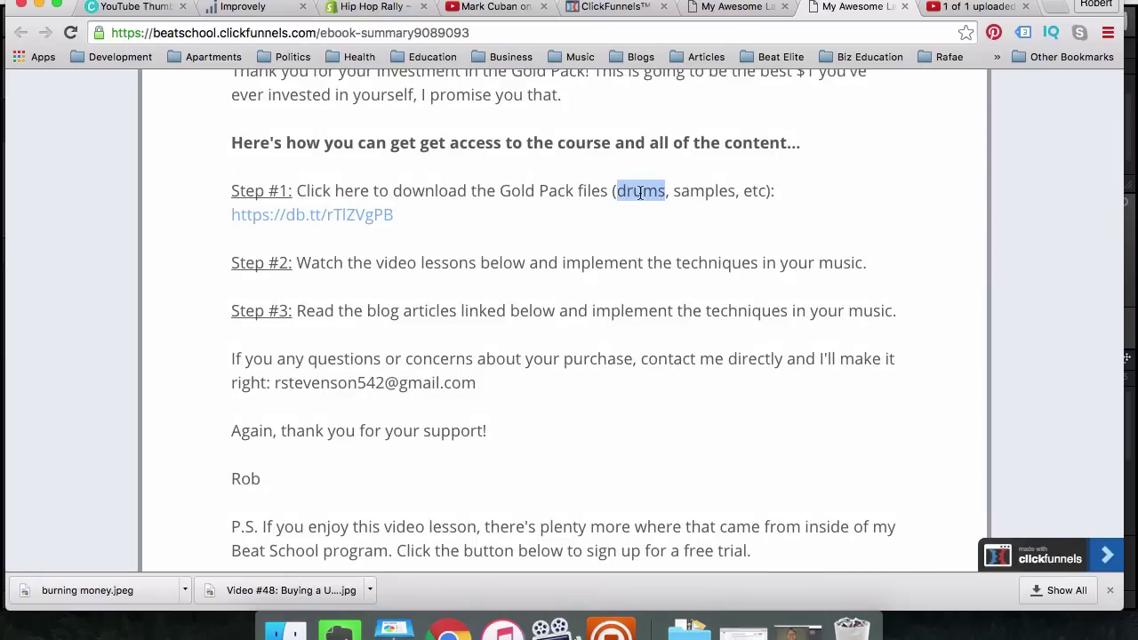
double_click(689, 191)
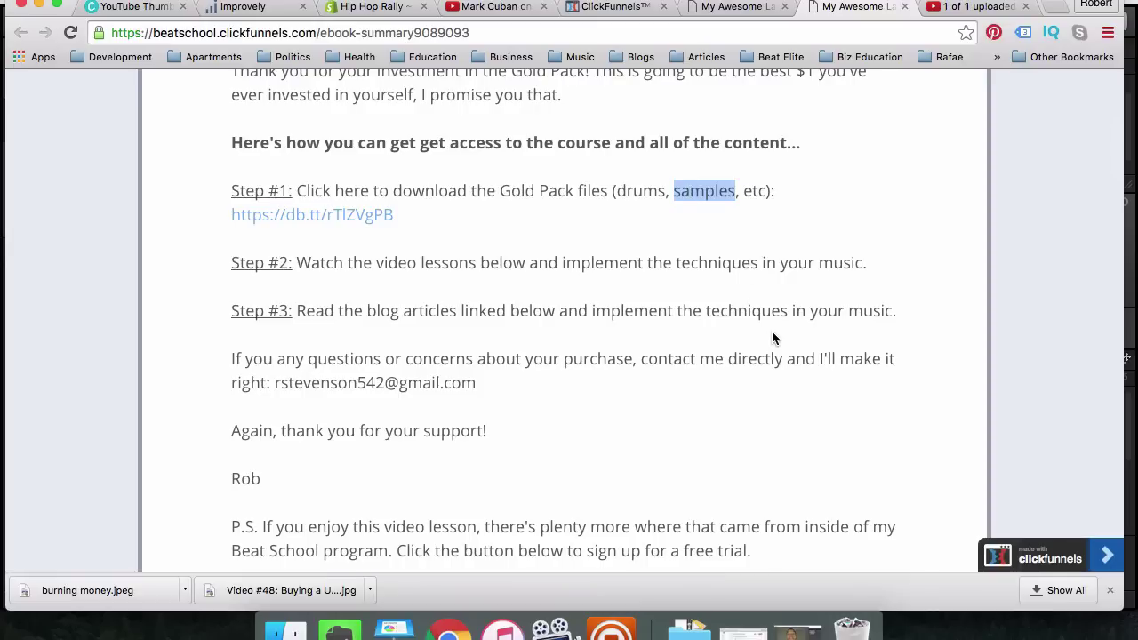
scroll(771, 336, "up", 2)
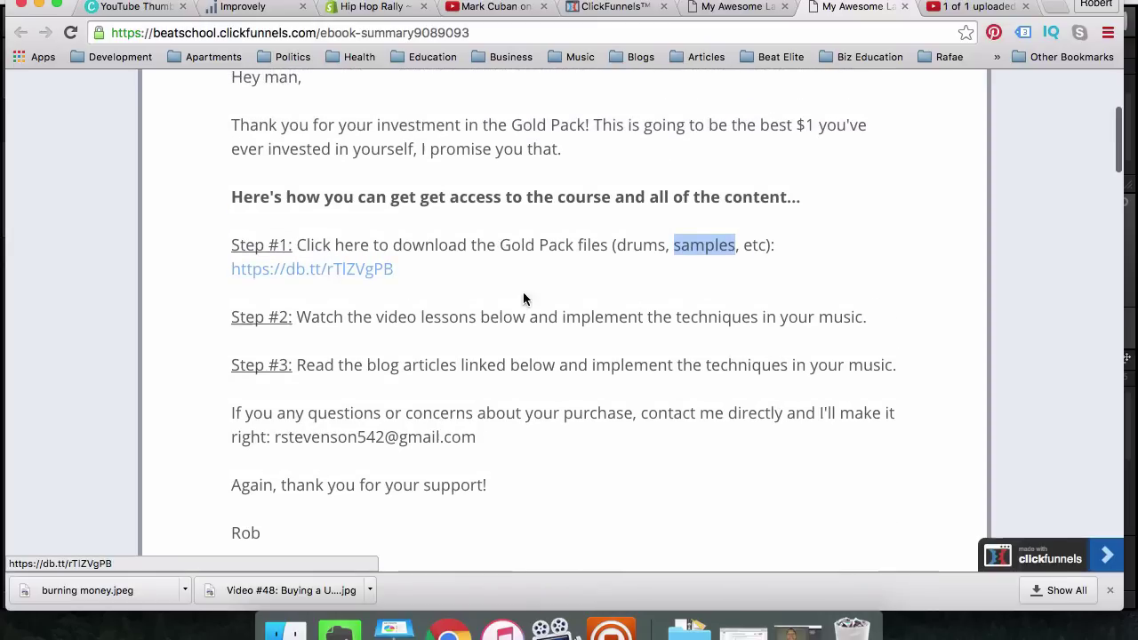
scroll(523, 298, "down", 20)
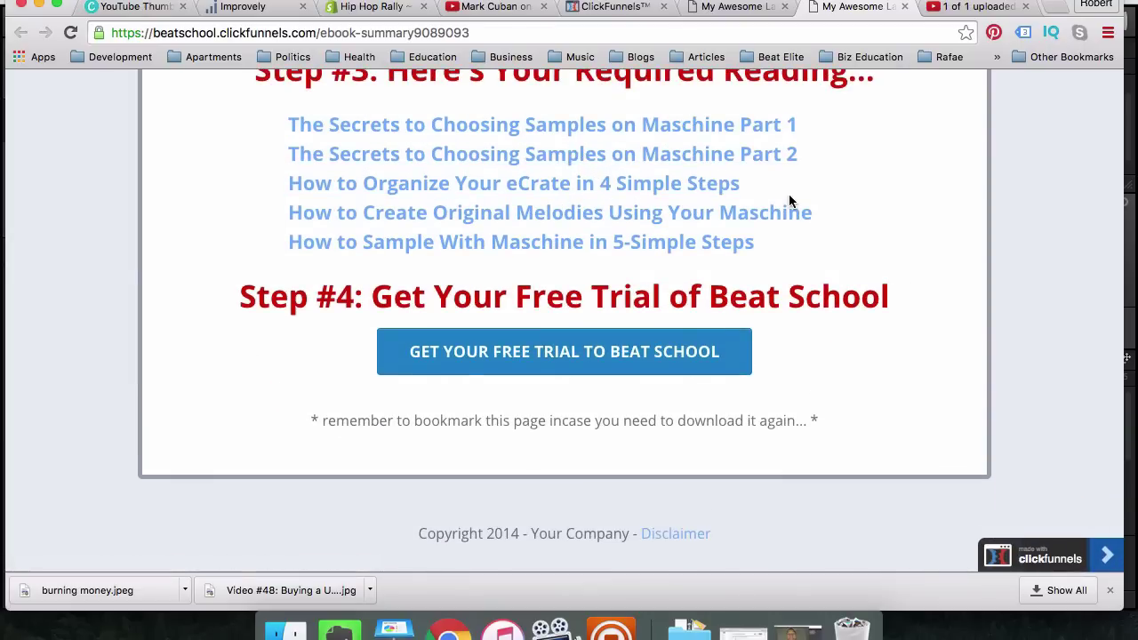
scroll(788, 201, "up", 1)
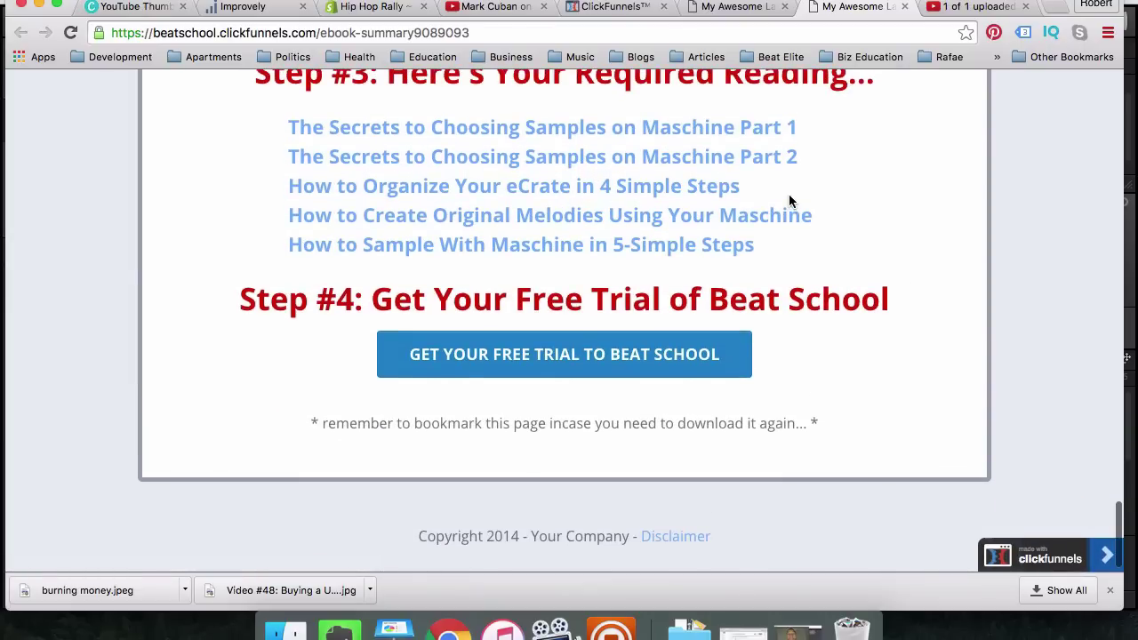
Step: Switch to the first 'My Awesome Landing Page' tab and scroll down to the 'YES! Send My $1 Copy' offer
left_click(745, 11)
scroll(859, 237, "down", 5)
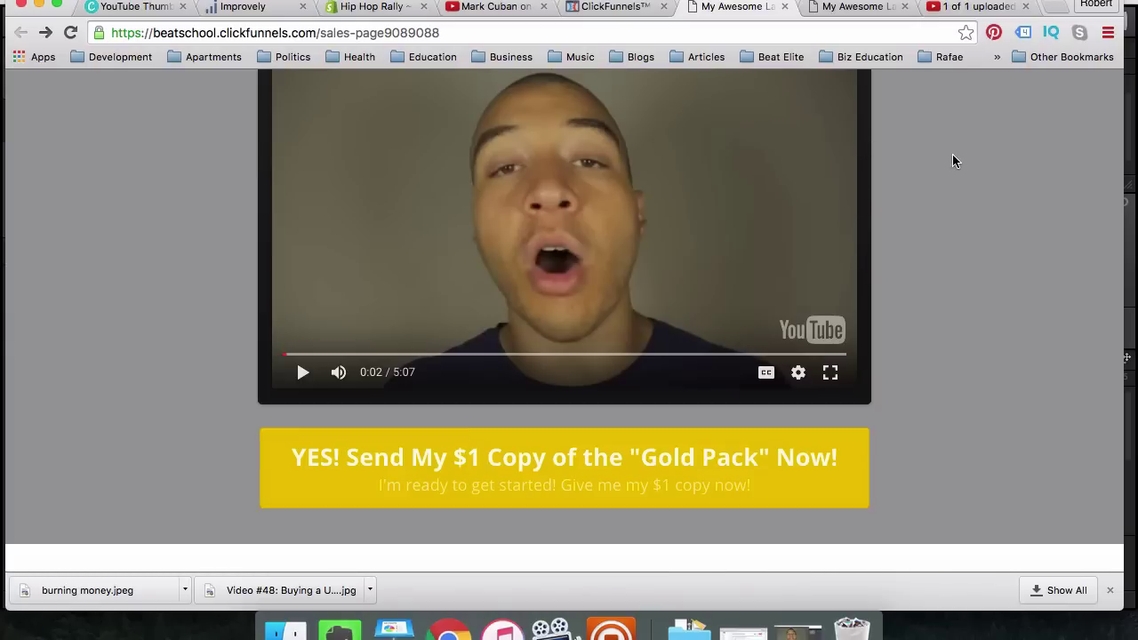
scroll(790, 209, "up", 3)
scroll(792, 210, "down", 3)
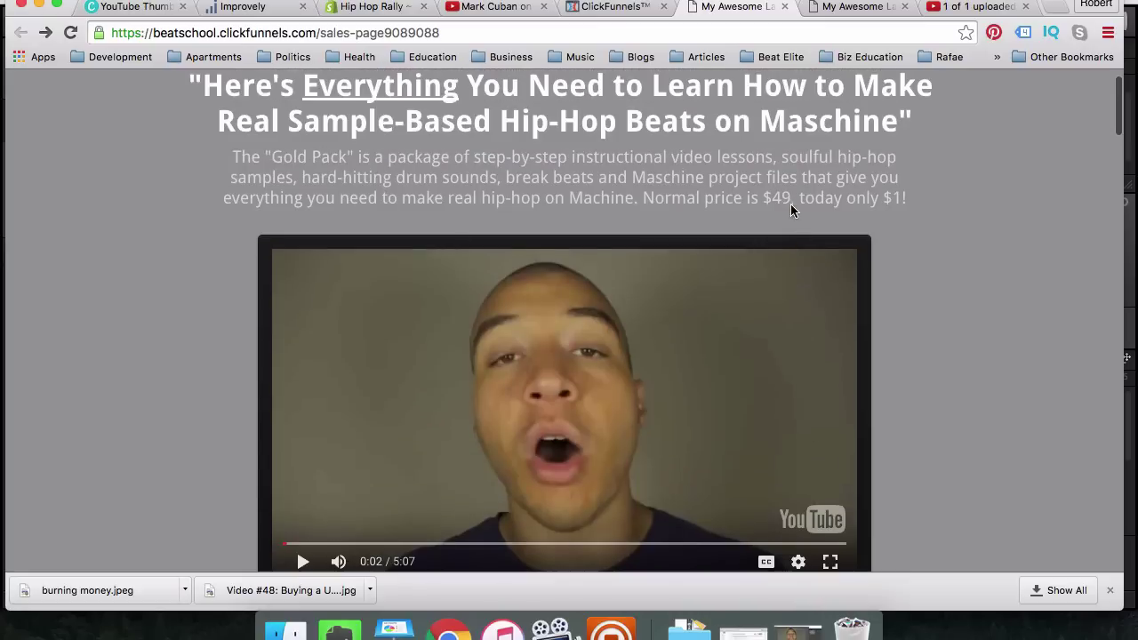
scroll(792, 210, "down", 2)
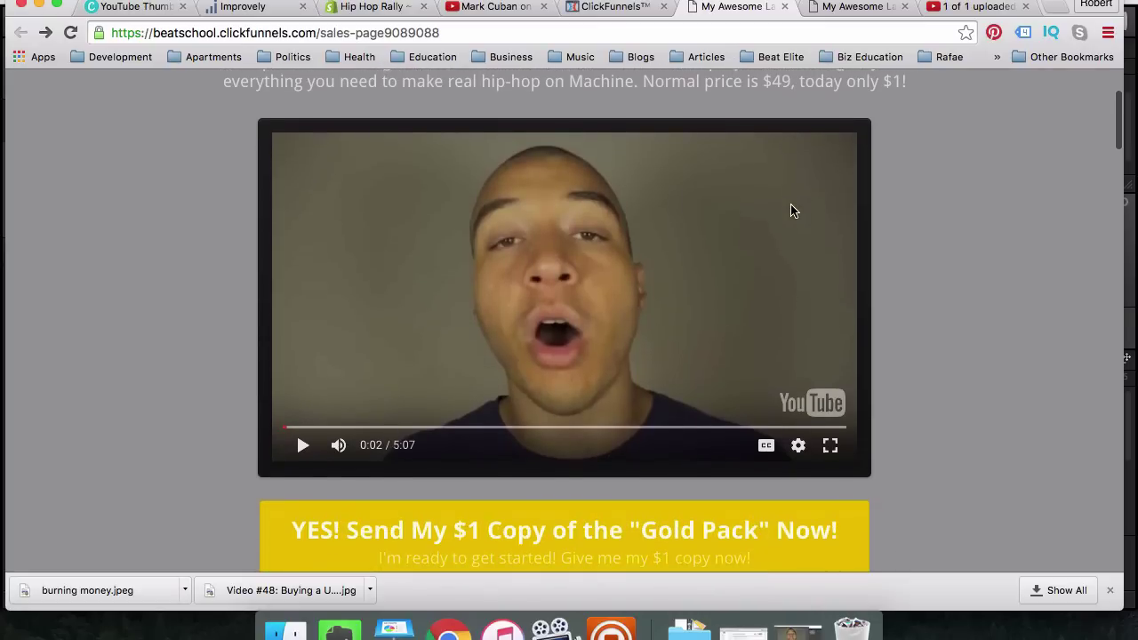
scroll(792, 211, "up", 5)
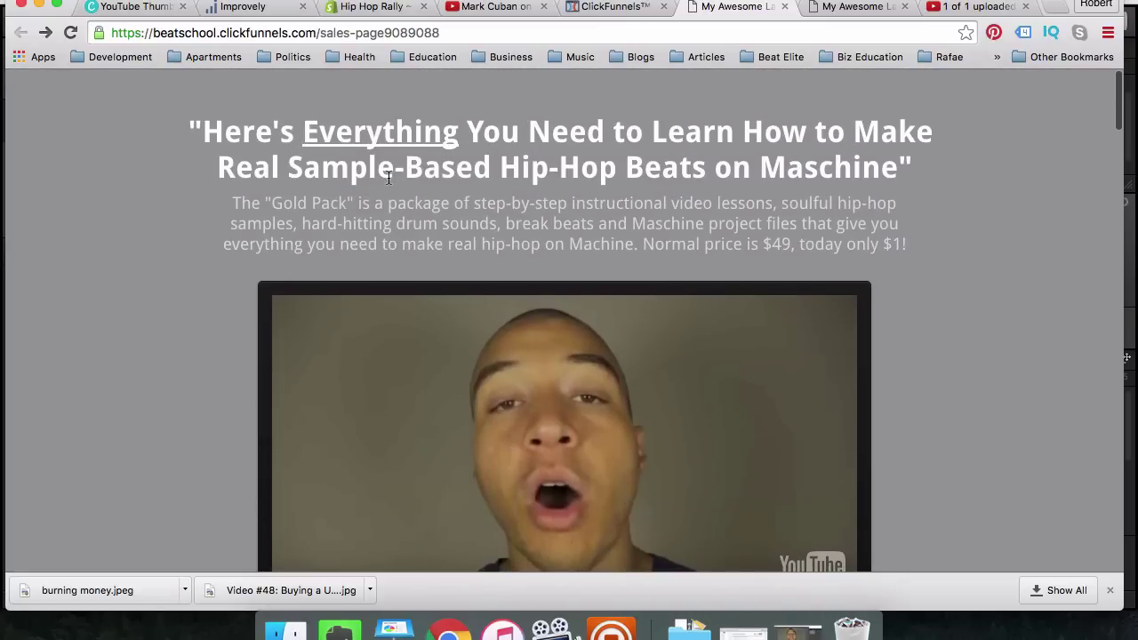
scroll(329, 98, "down", 3)
scroll(400, 160, "up", 3)
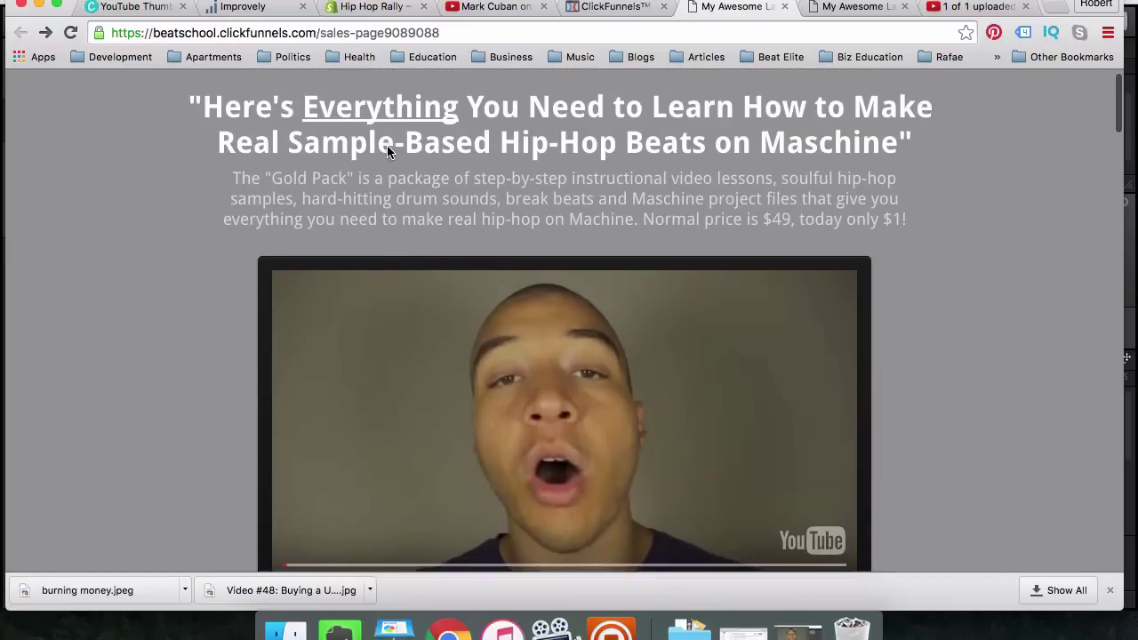
scroll(492, 237, "down", 5)
scroll(443, 223, "up", 4)
scroll(300, 183, "down", 15)
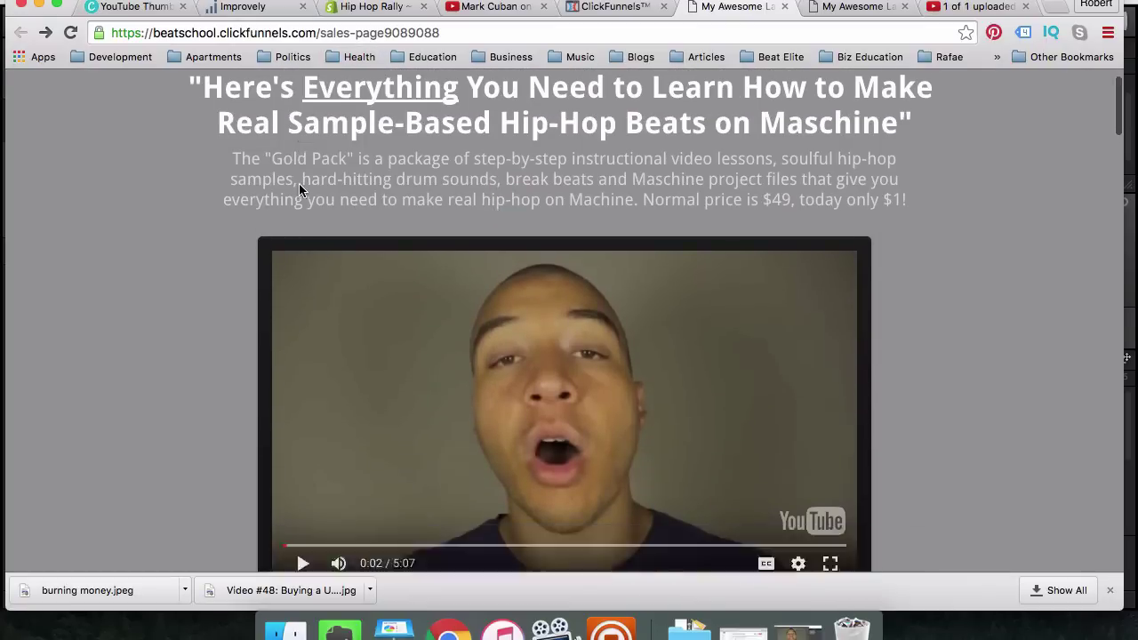
scroll(356, 363, "down", 15)
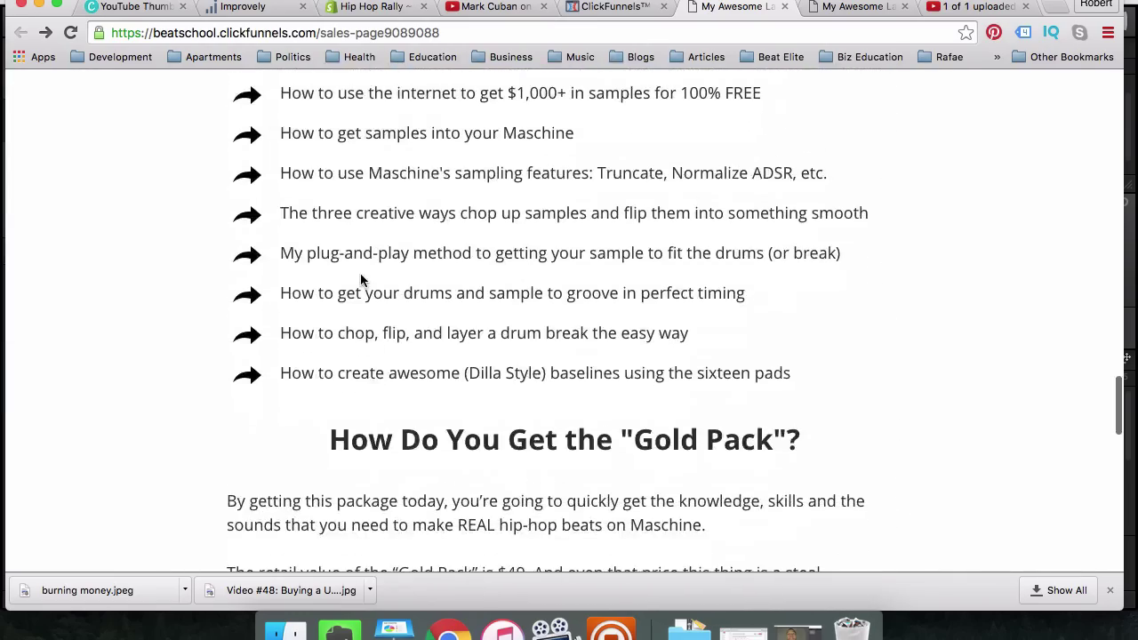
scroll(362, 279, "up", 20)
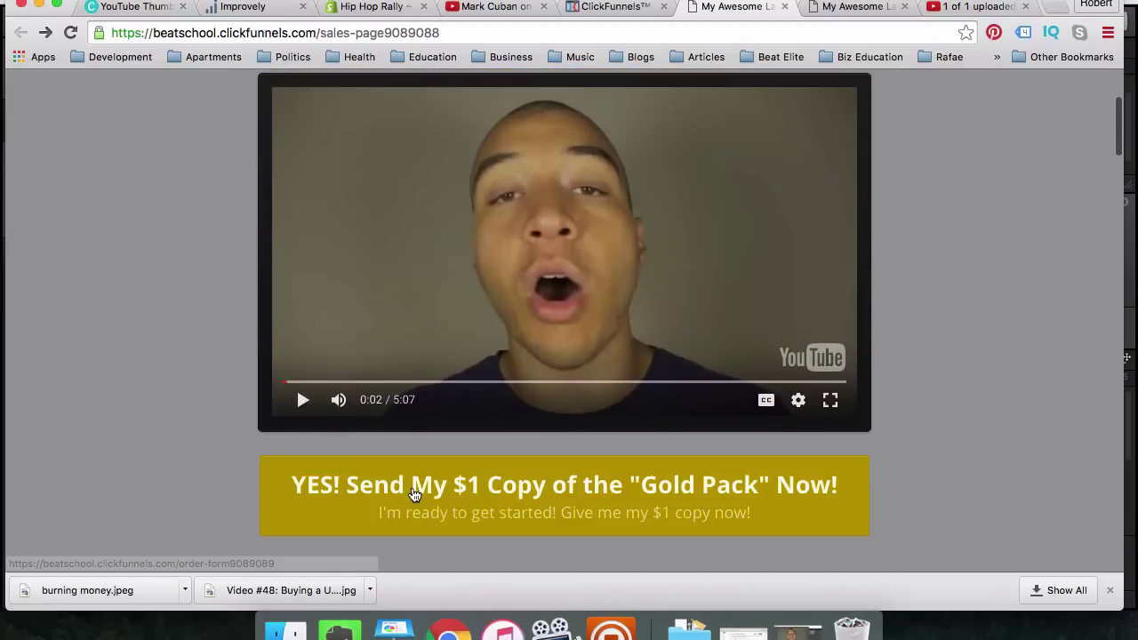
Step: Go to the Beat School order form for the $1 Gold Pack and focus the Full Name field
left_click(413, 495)
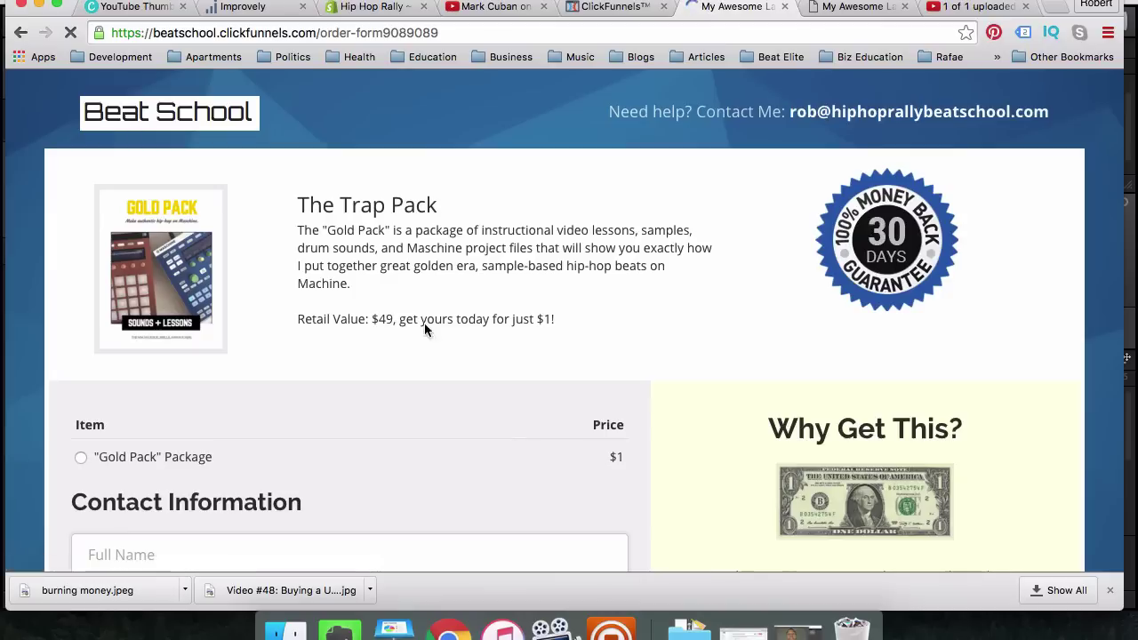
scroll(507, 371, "down", 3)
left_click(149, 427)
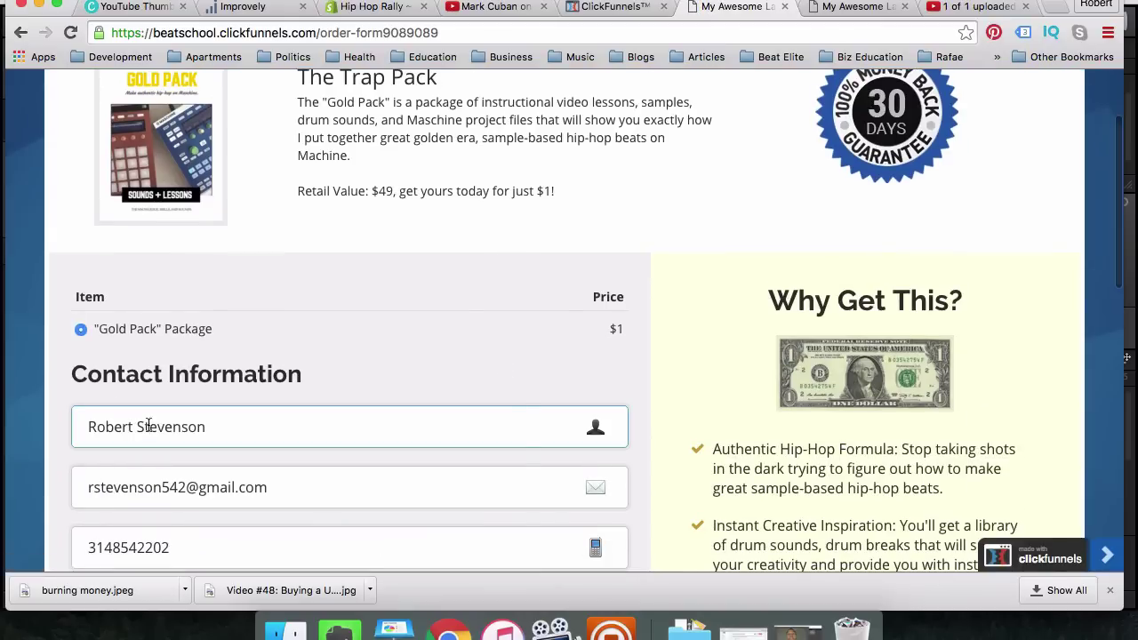
scroll(149, 428, "down", 5)
scroll(148, 431, "up", 3)
scroll(149, 431, "up", 5)
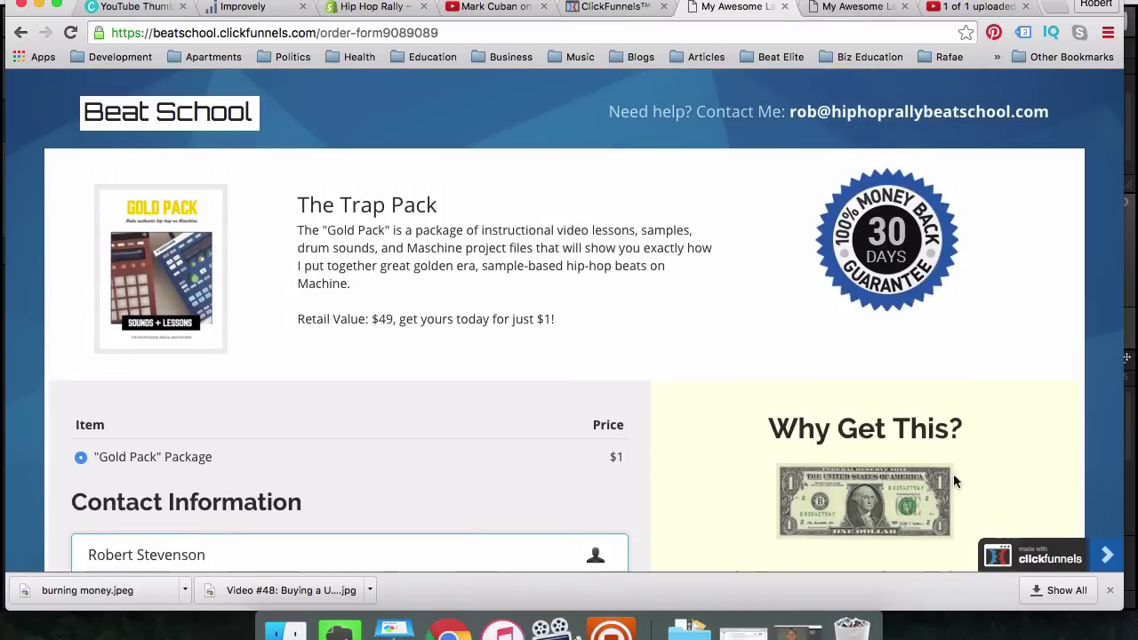
Step: Switch to the next landing-page tab and scroll to the 'Thanks For Your Investment' heading and download step
left_click(853, 6)
scroll(667, 399, "up", 10)
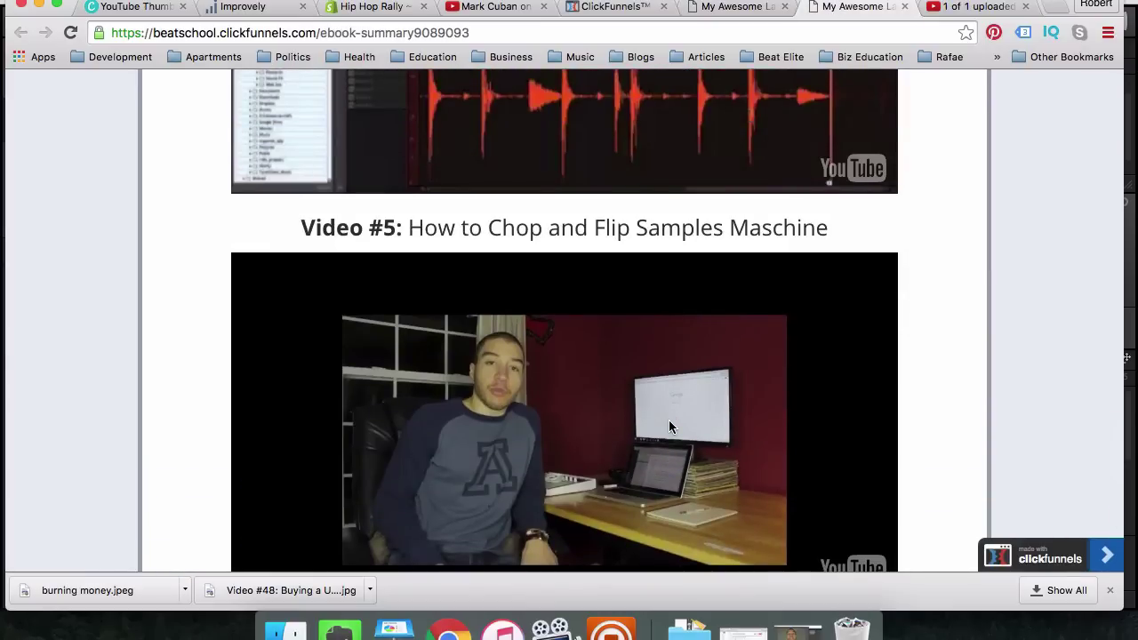
scroll(668, 427, "up", 15)
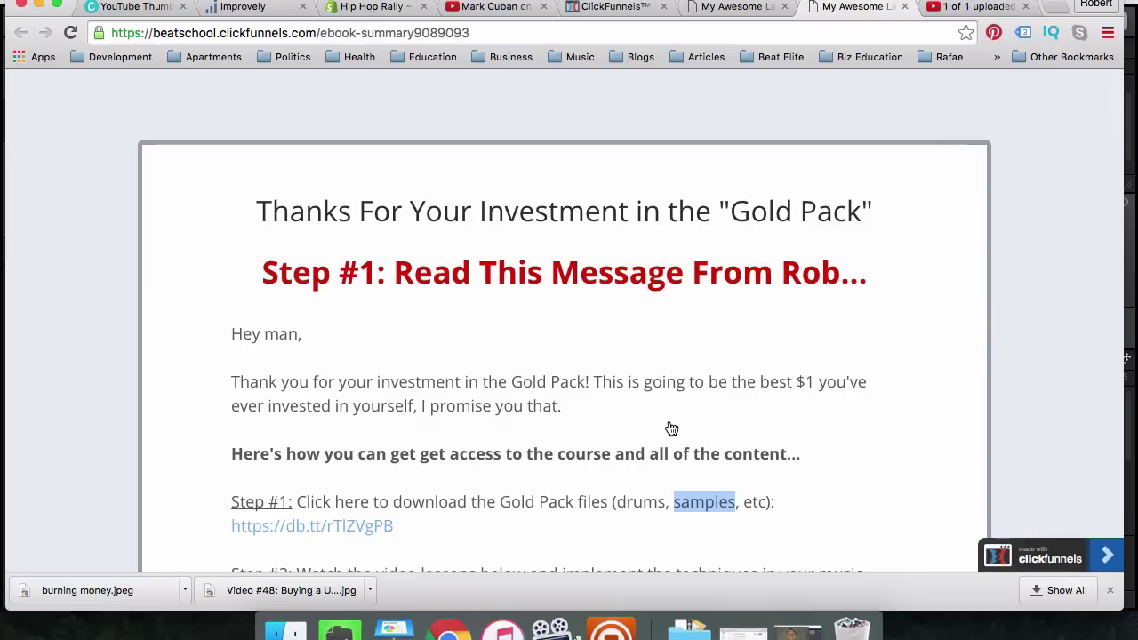
scroll(752, 419, "down", 1)
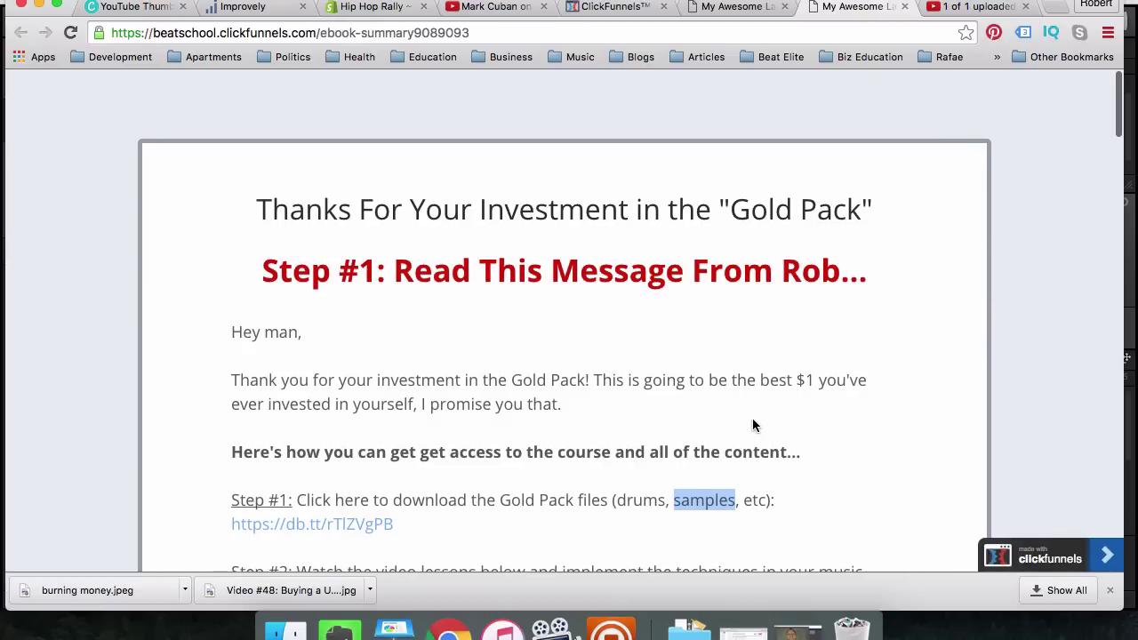